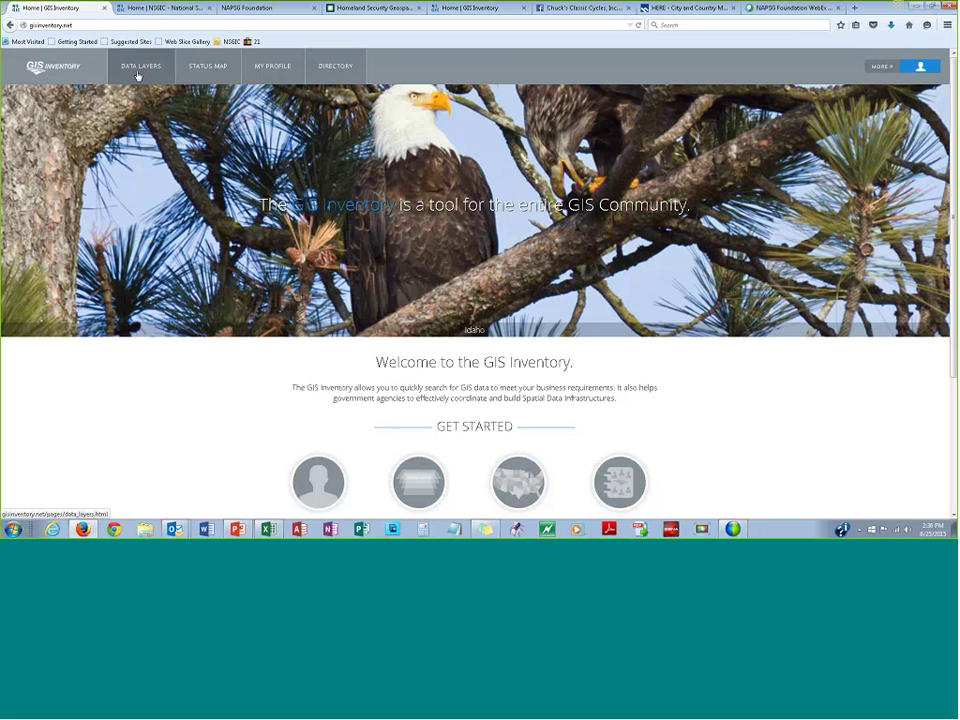
Step: Search the data layers for the keyword "hydrant"
click(138, 72)
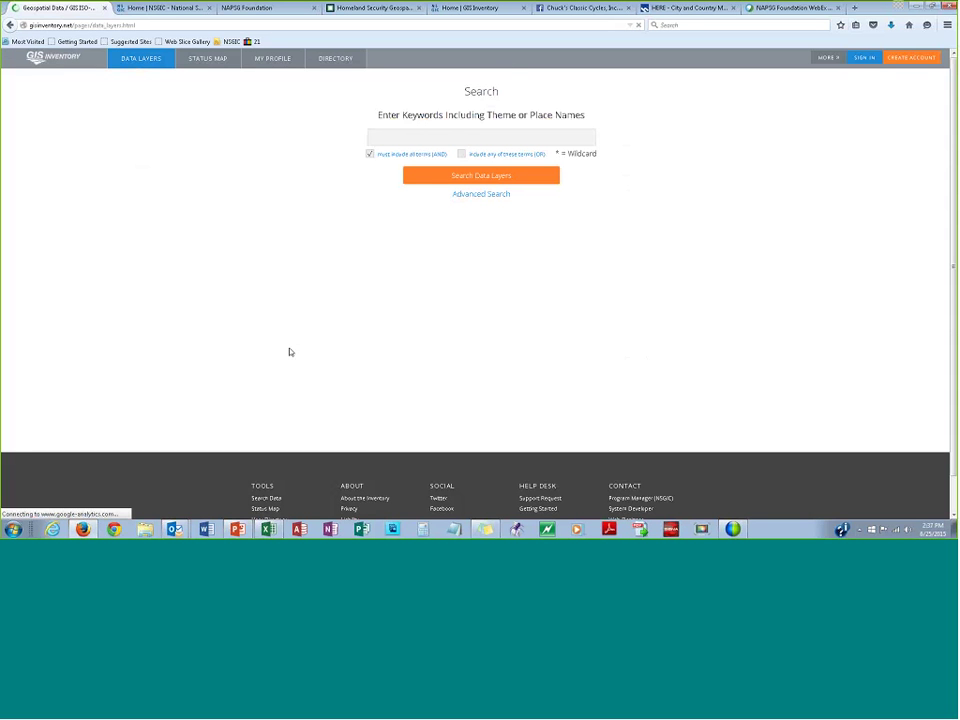
click(395, 134)
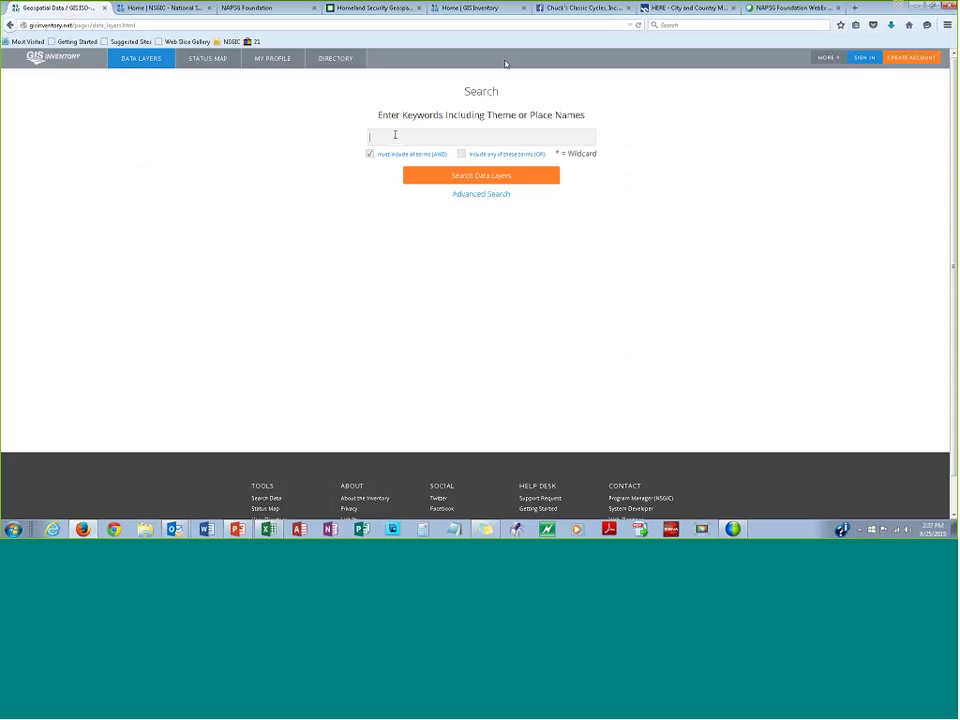
text(hy)
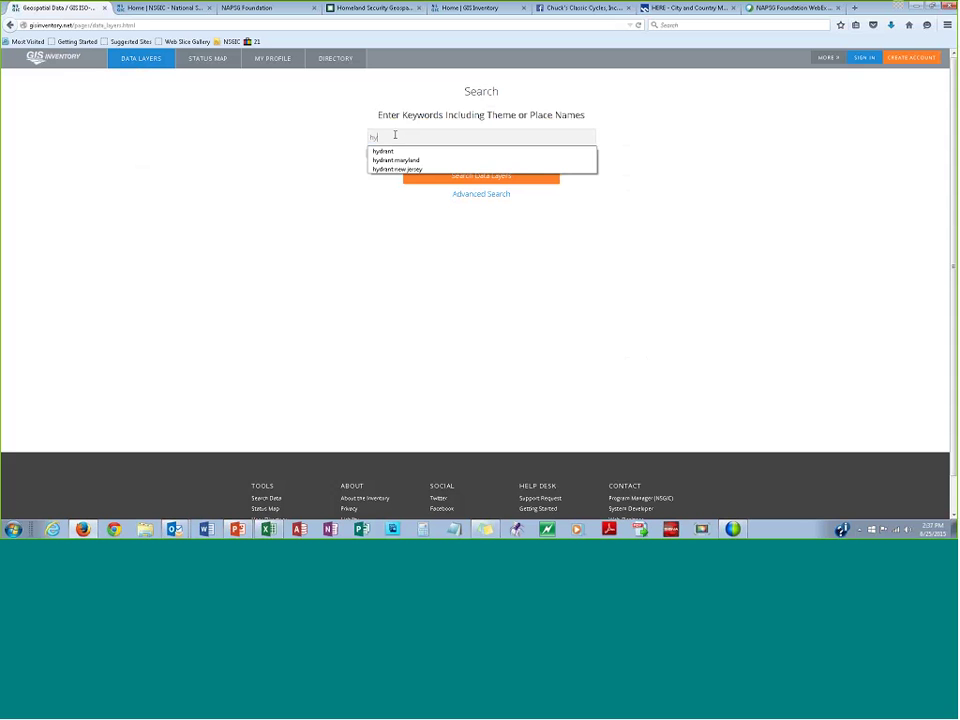
text(drant)
key(Return)
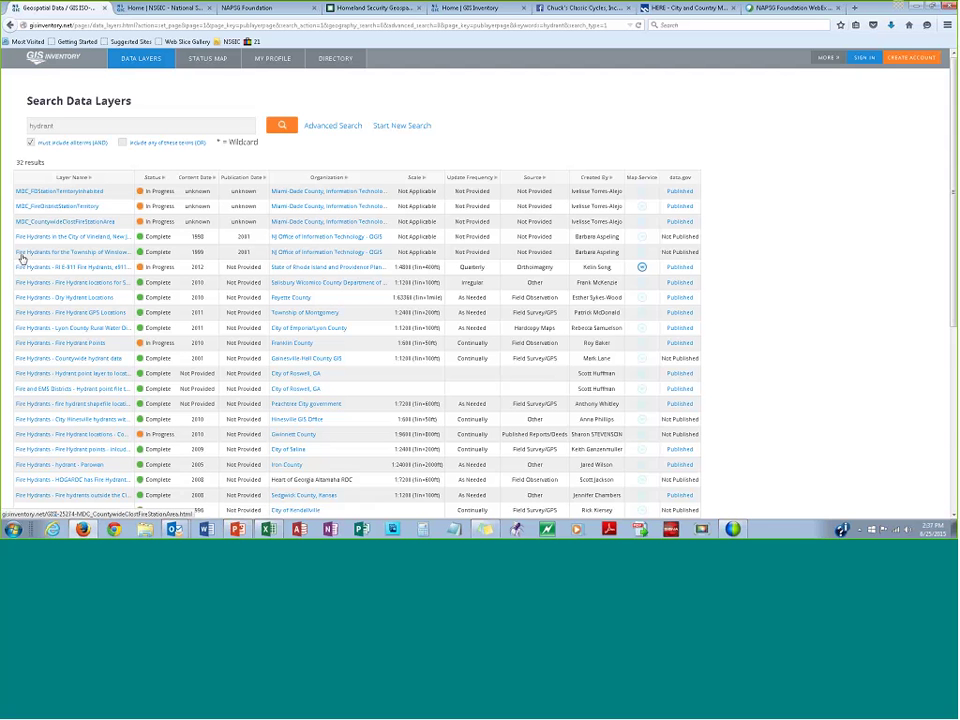
Step: Narrow the data layer search to "hydrant new jersey"
click(66, 125)
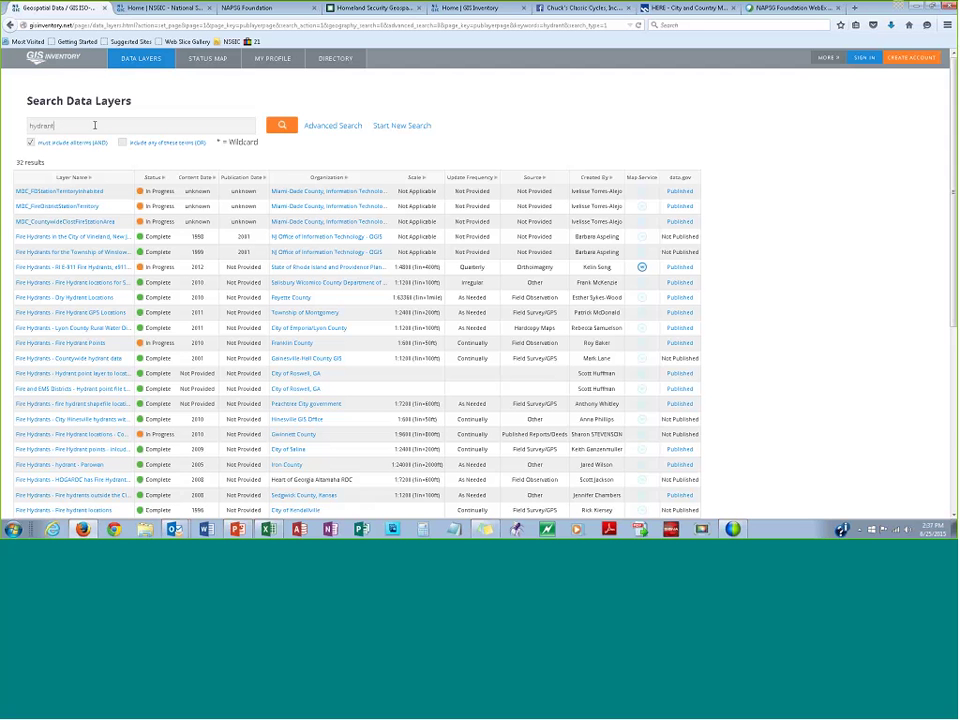
text(new)
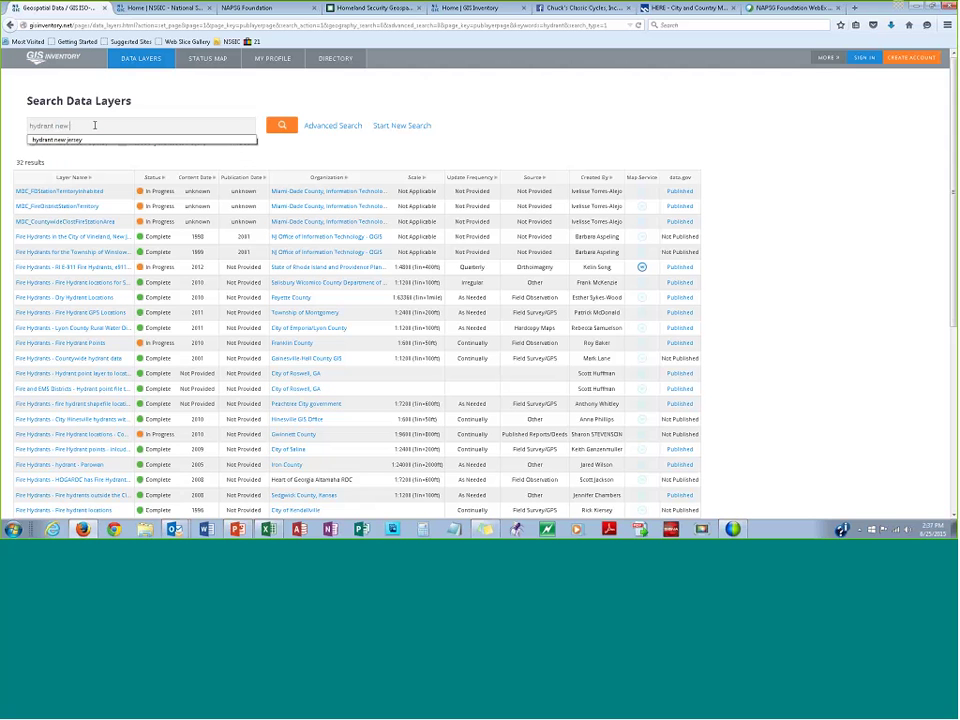
text( jersey)
key(Return)
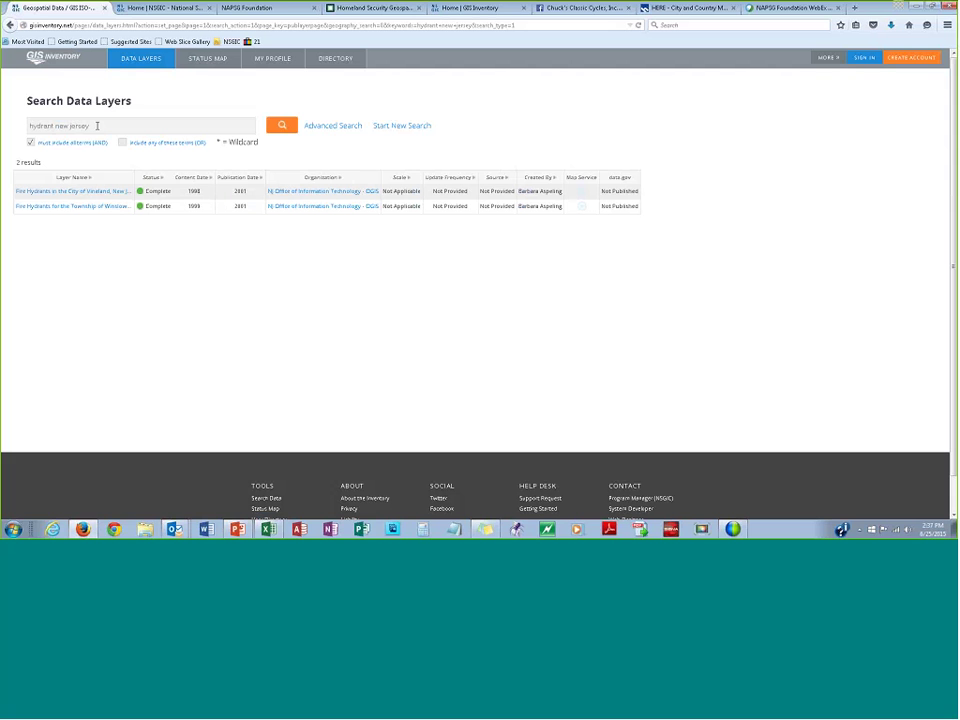
Step: Open the City of Vineland fire hydrants record and highlight the title in its original source metadata
click(77, 191)
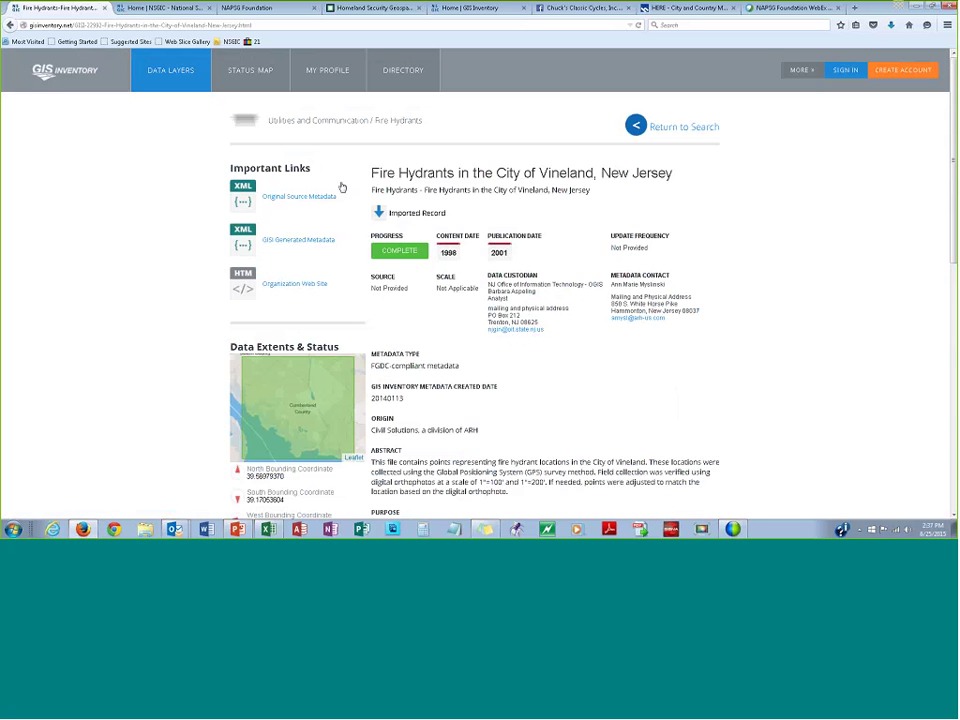
click(291, 198)
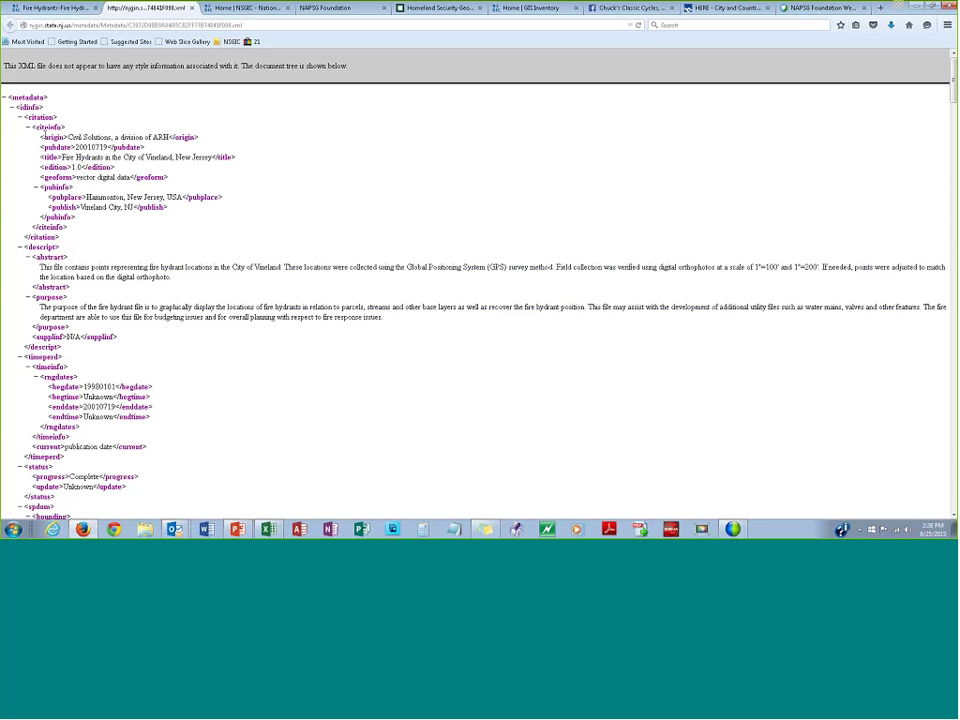
double_click(46, 157)
drag(46, 157, 207, 158)
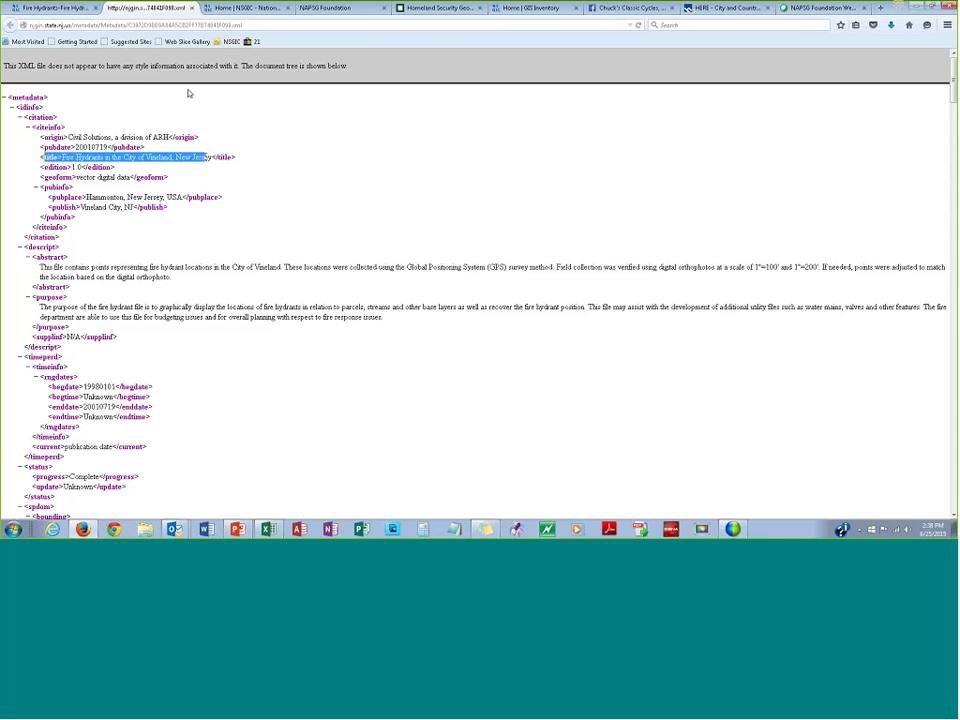
Step: Highlight parts of the subtitle on the Vineland hydrant record, and view and close the linked organization web site
click(55, 8)
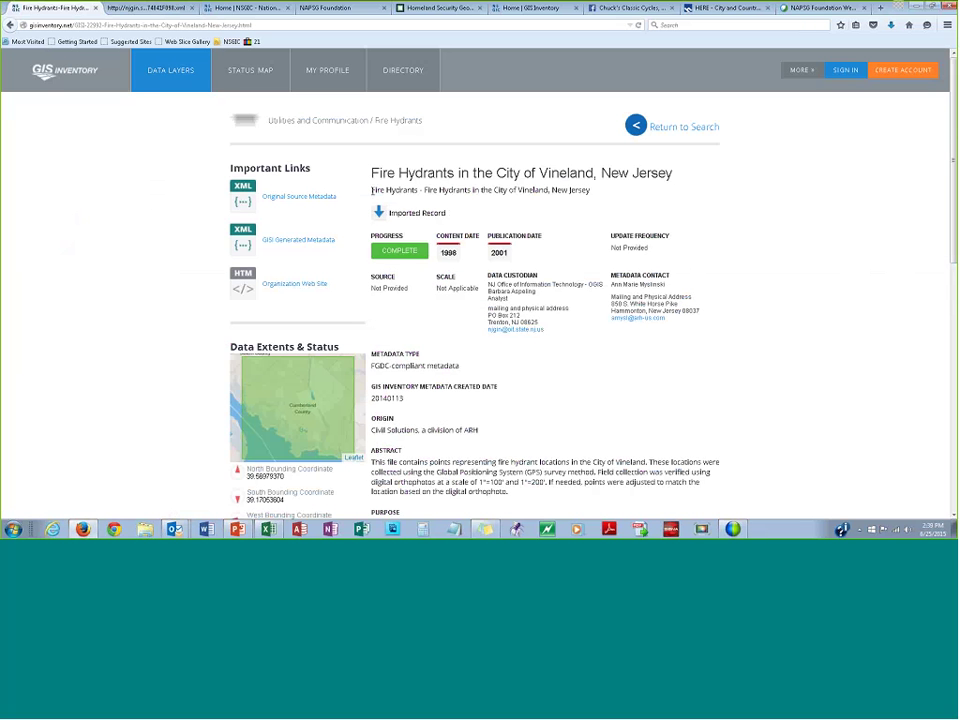
drag(372, 190, 420, 190)
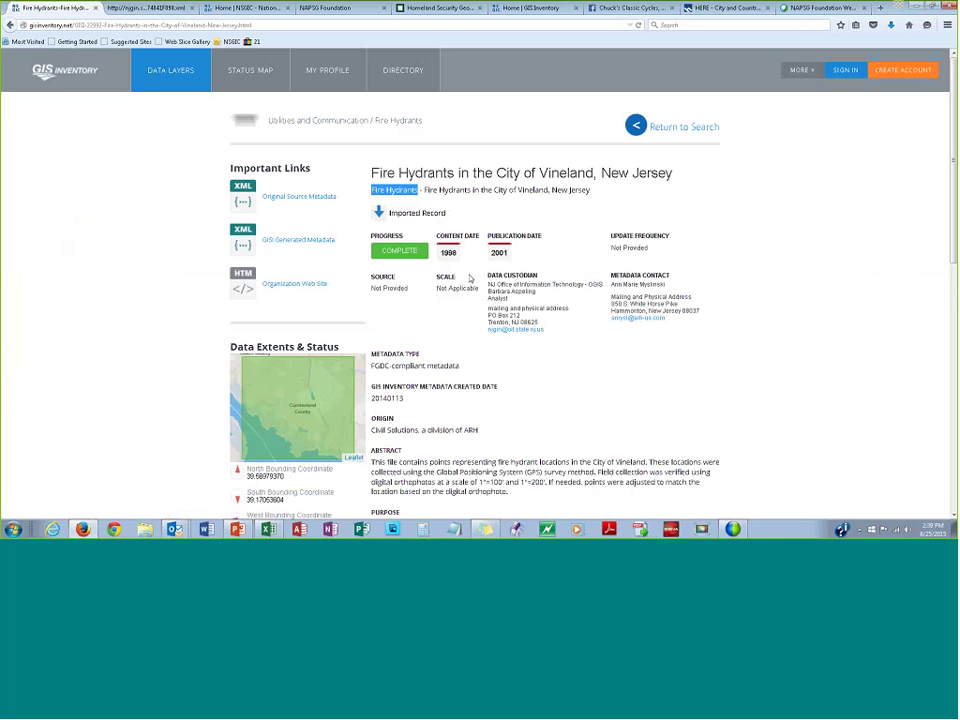
click(403, 192)
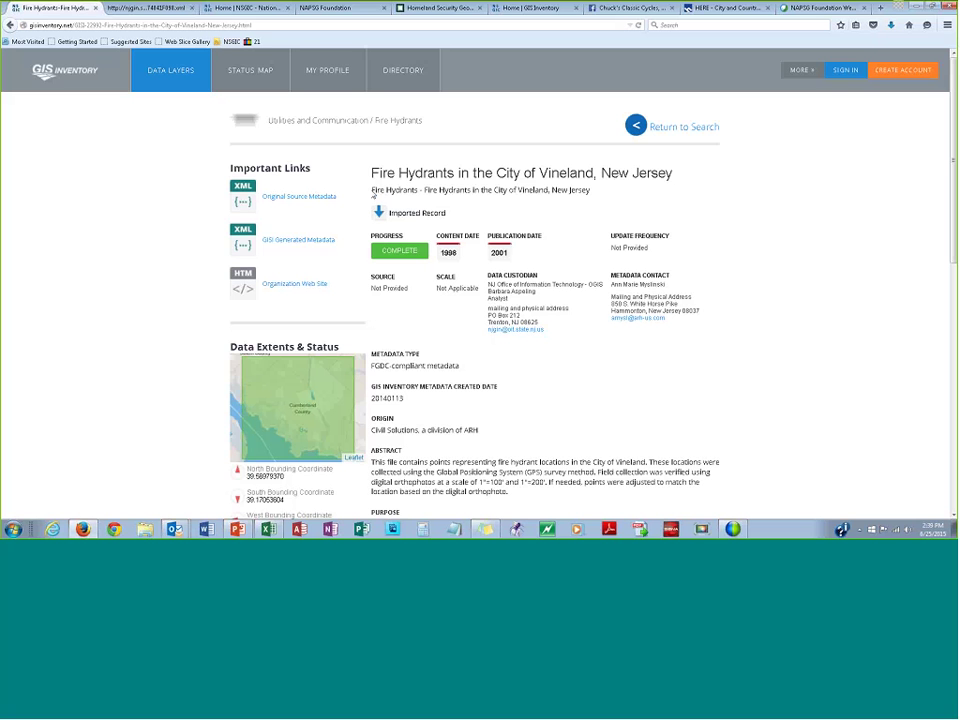
drag(453, 190, 590, 201)
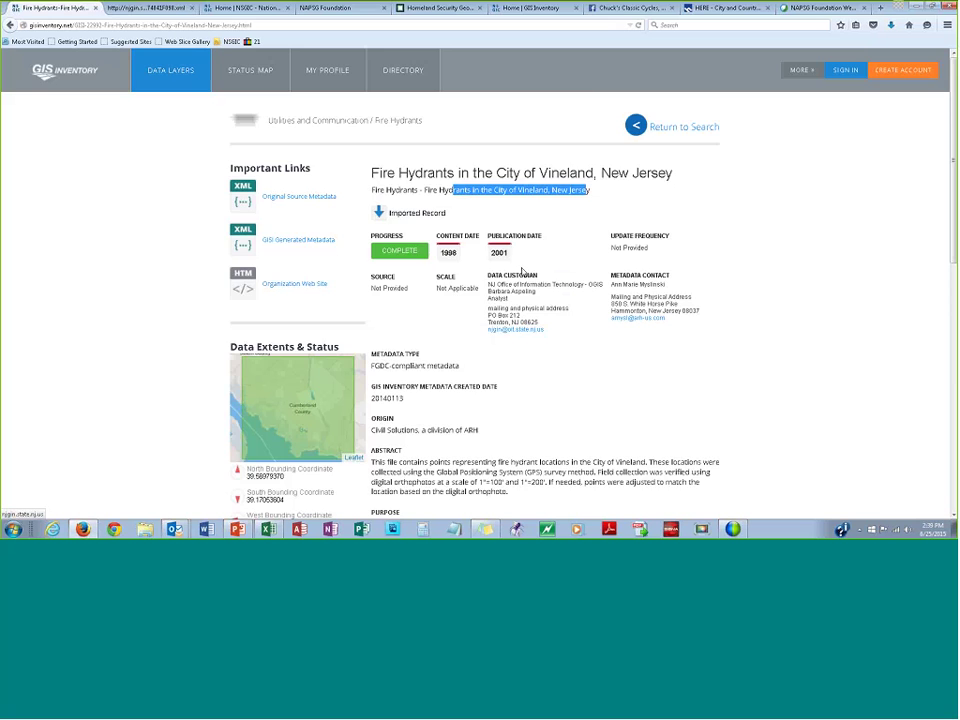
click(294, 284)
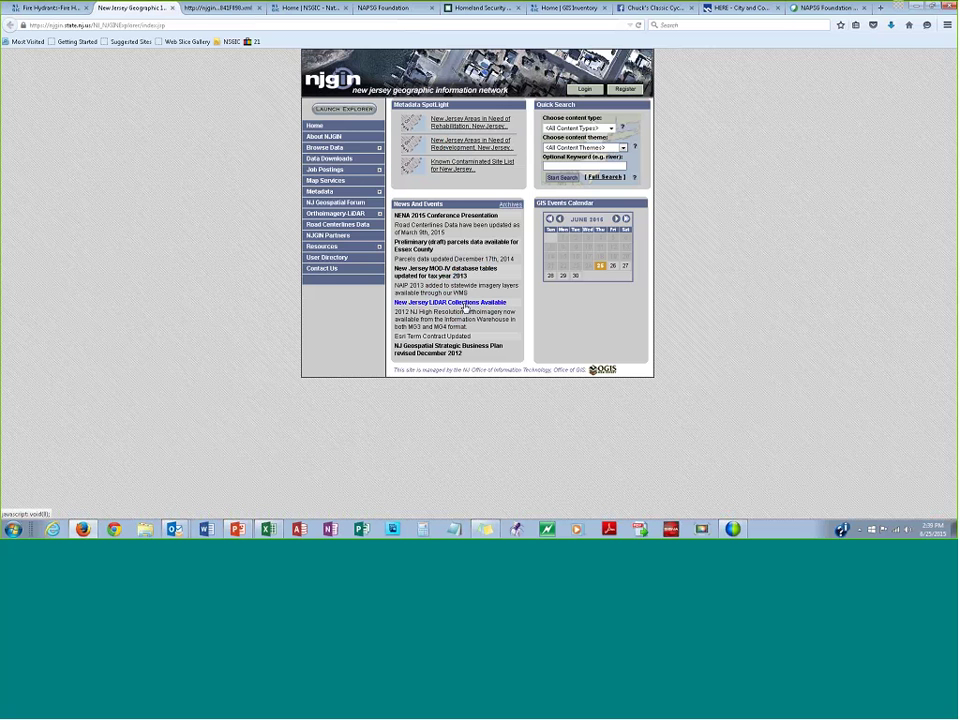
click(172, 9)
Step: Open the advanced search form for data layers
click(163, 72)
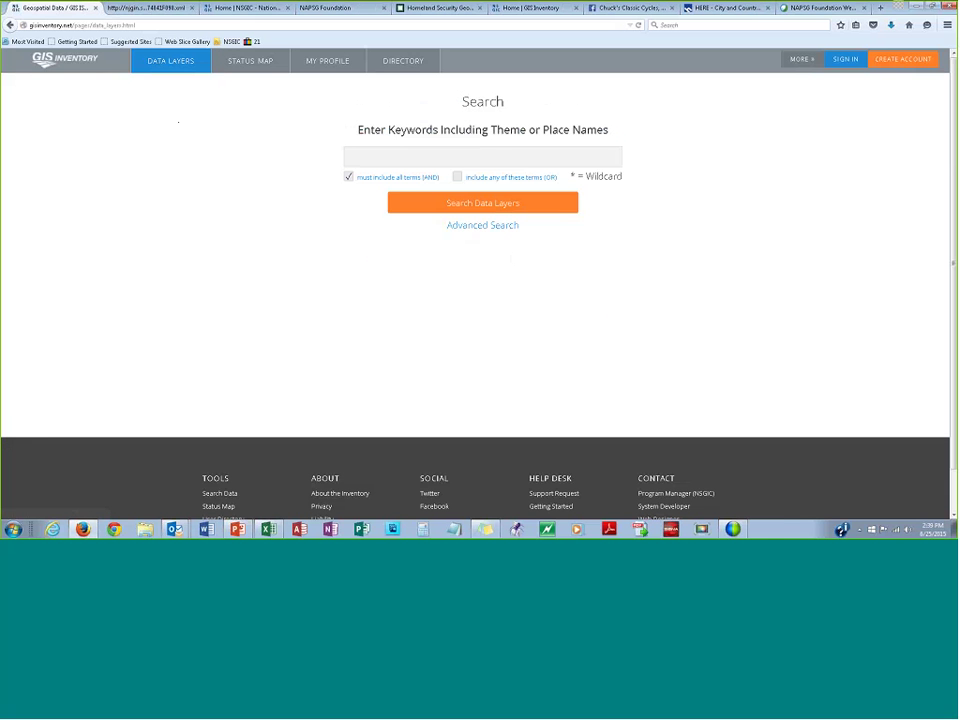
click(481, 226)
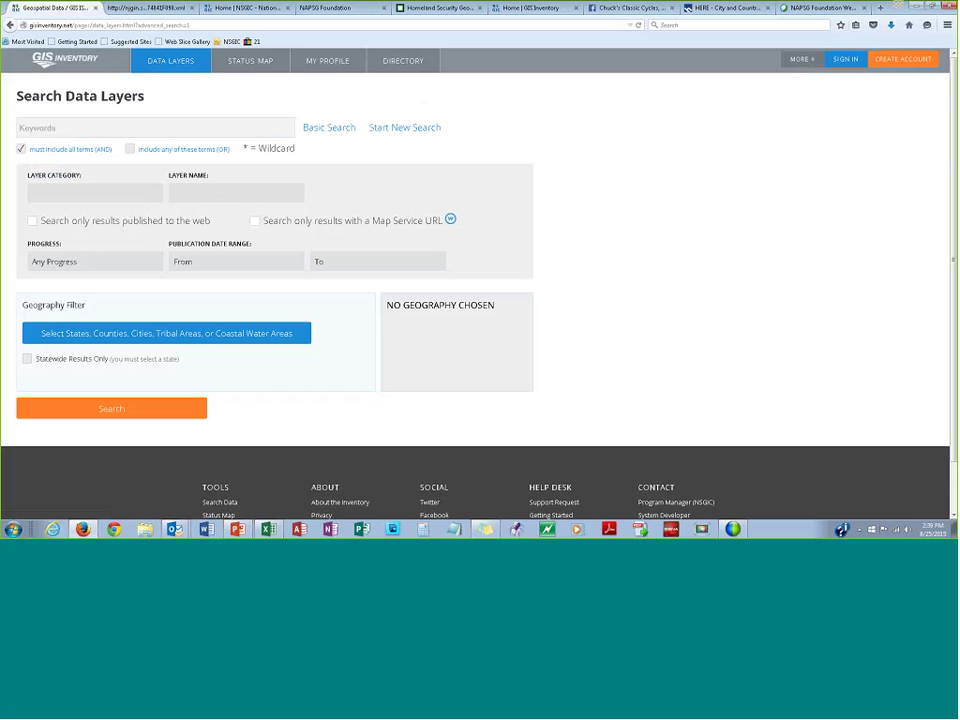
Step: Show the status map for Aerial Photography and Imagery, Ortho-Corrected in the Imagery/Base Maps/Earth Cover category and highlight its completed count
click(251, 61)
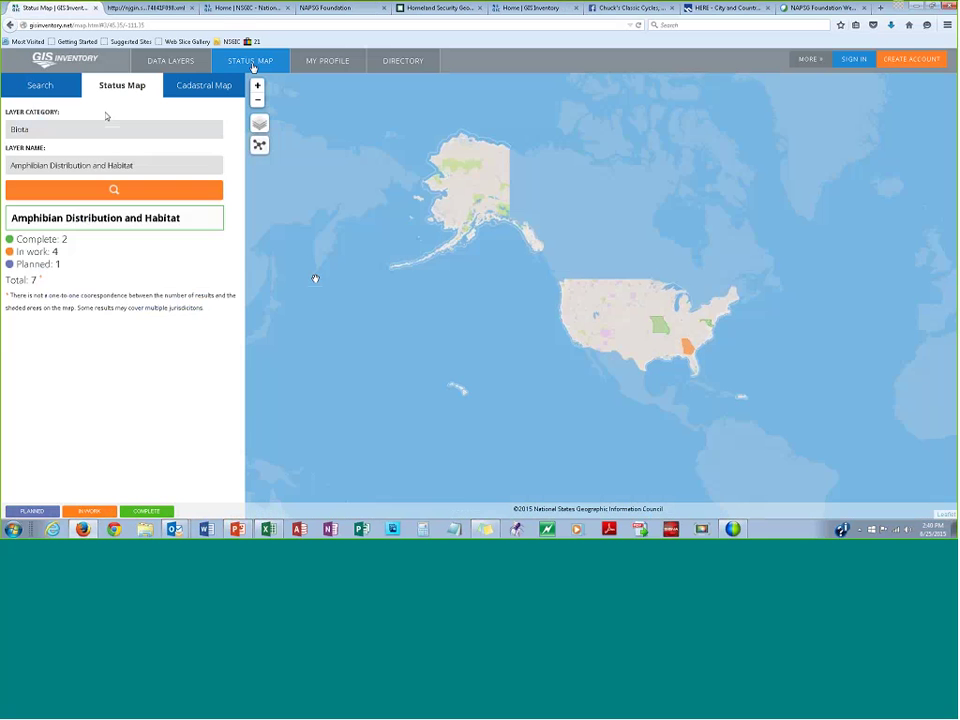
click(81, 130)
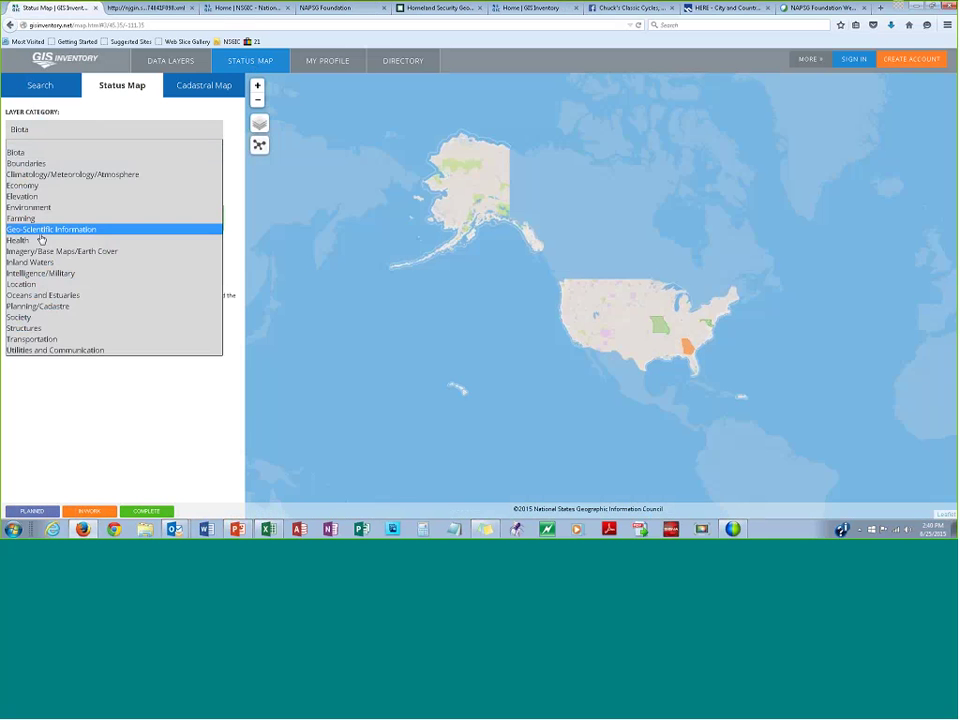
click(88, 251)
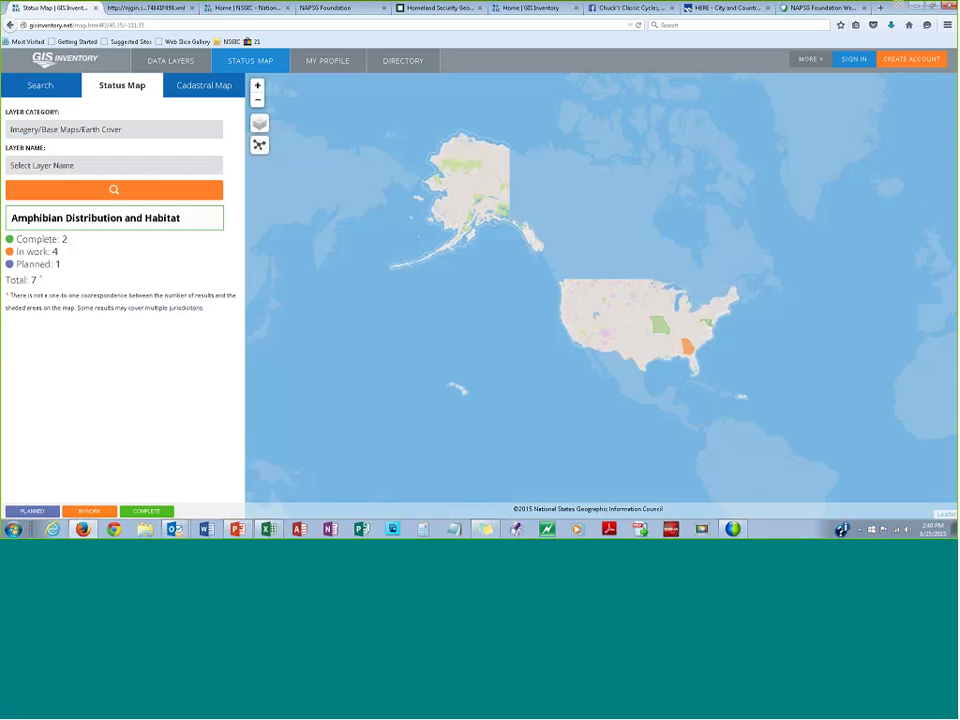
click(68, 165)
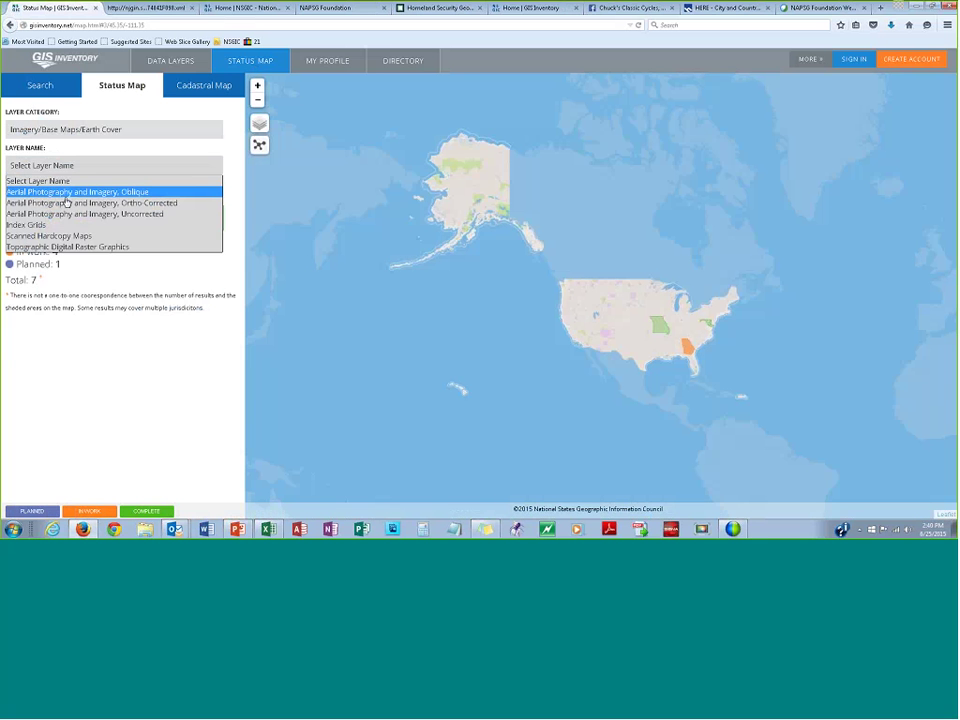
click(66, 203)
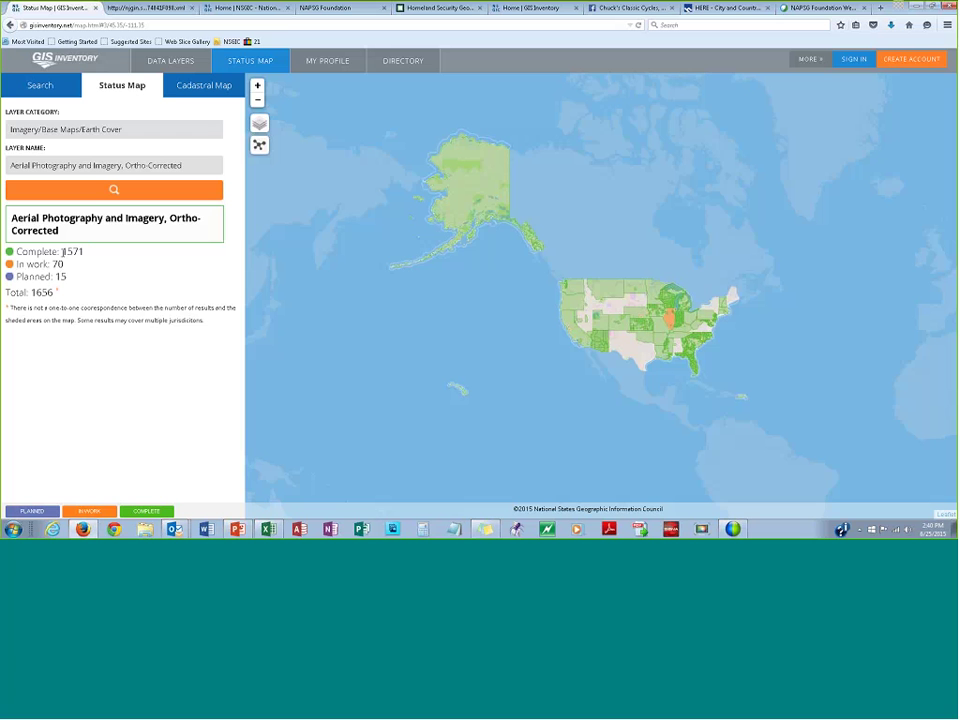
drag(62, 251, 84, 252)
click(88, 271)
Step: Search the status map for "hydrant new jersey"
click(38, 89)
click(63, 116)
text(h)
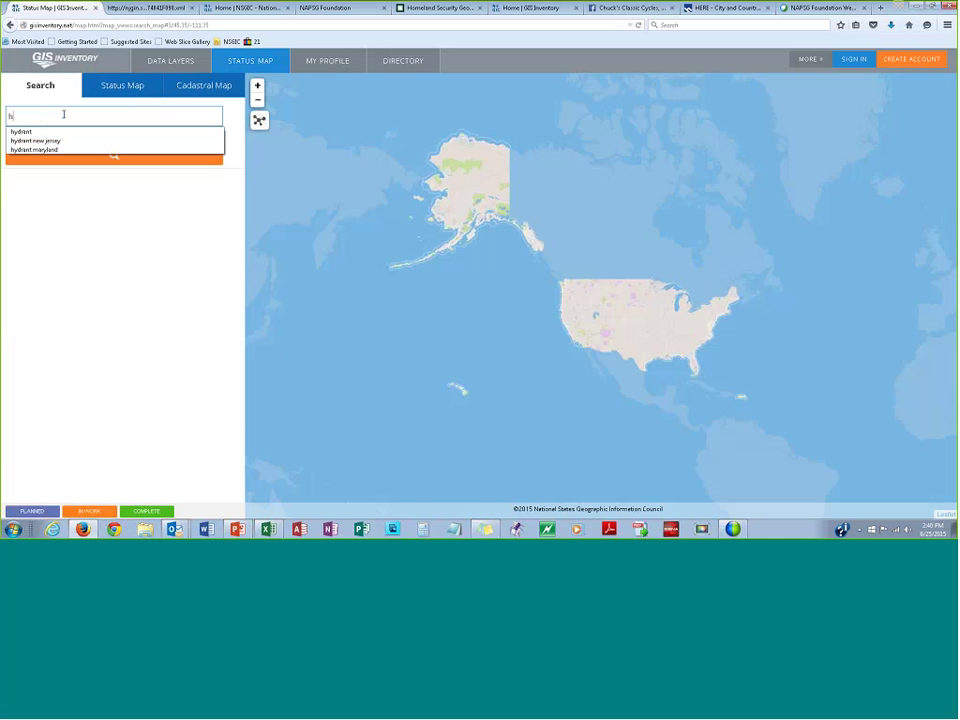
text(ydrant new)
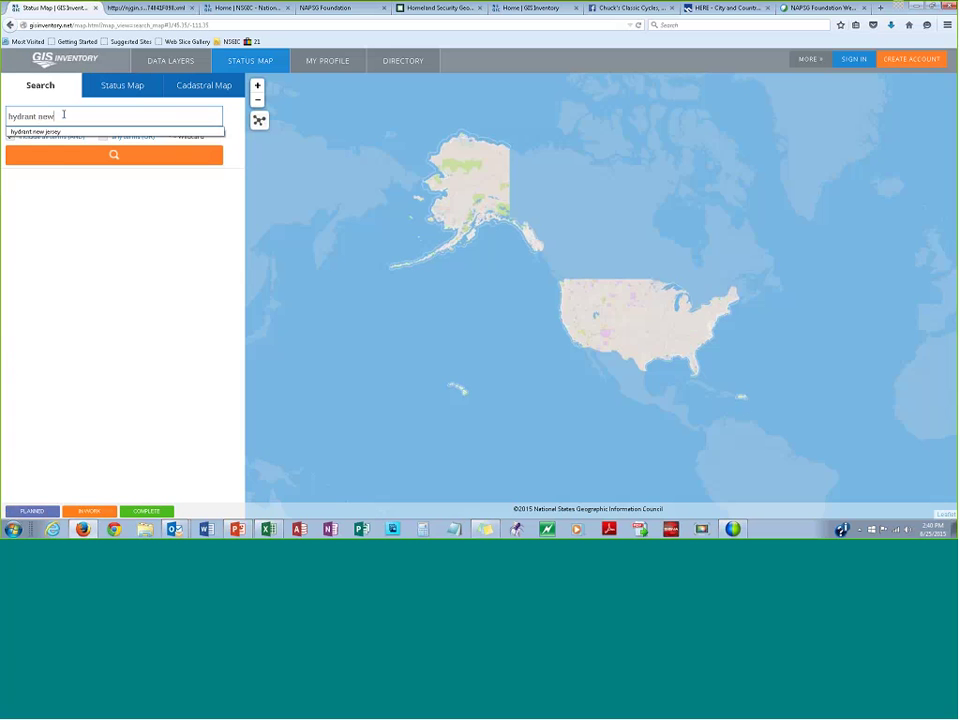
text( jersey)
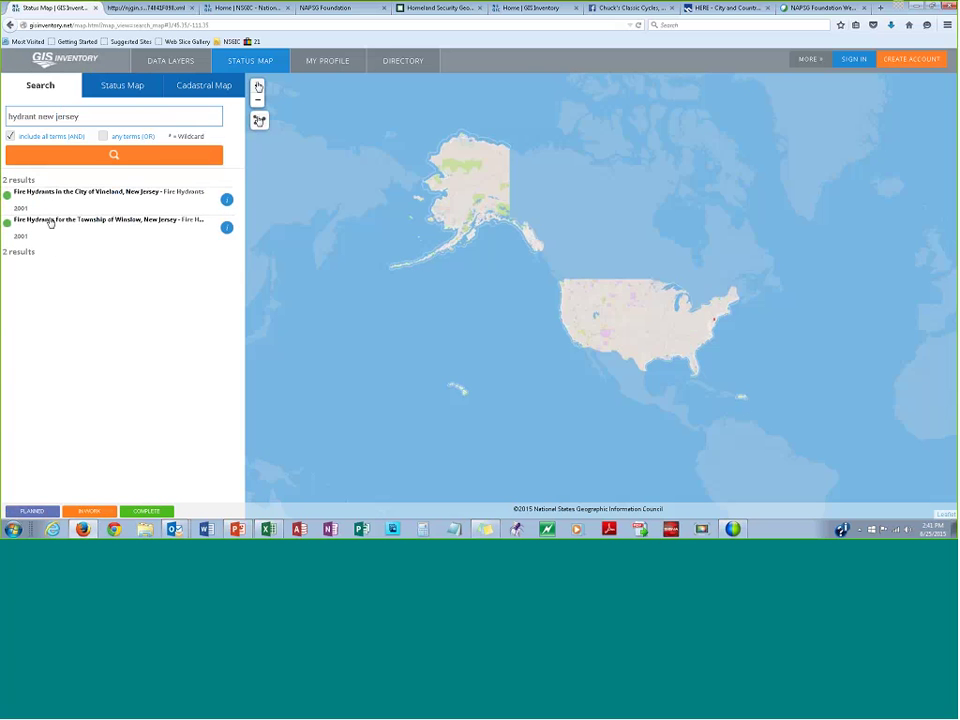
Step: Open the map summary of the Vineland fire hydrants footprint in southern New Jersey
click(258, 86)
click(258, 86)
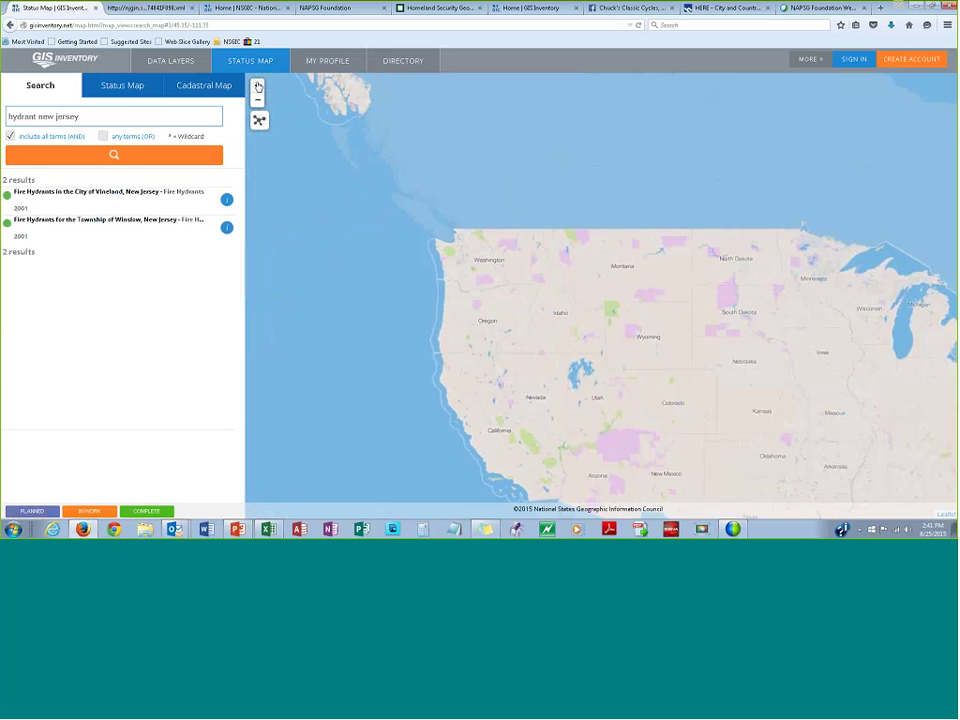
click(258, 86)
click(258, 86)
drag(912, 427, 641, 356)
drag(930, 364, 575, 315)
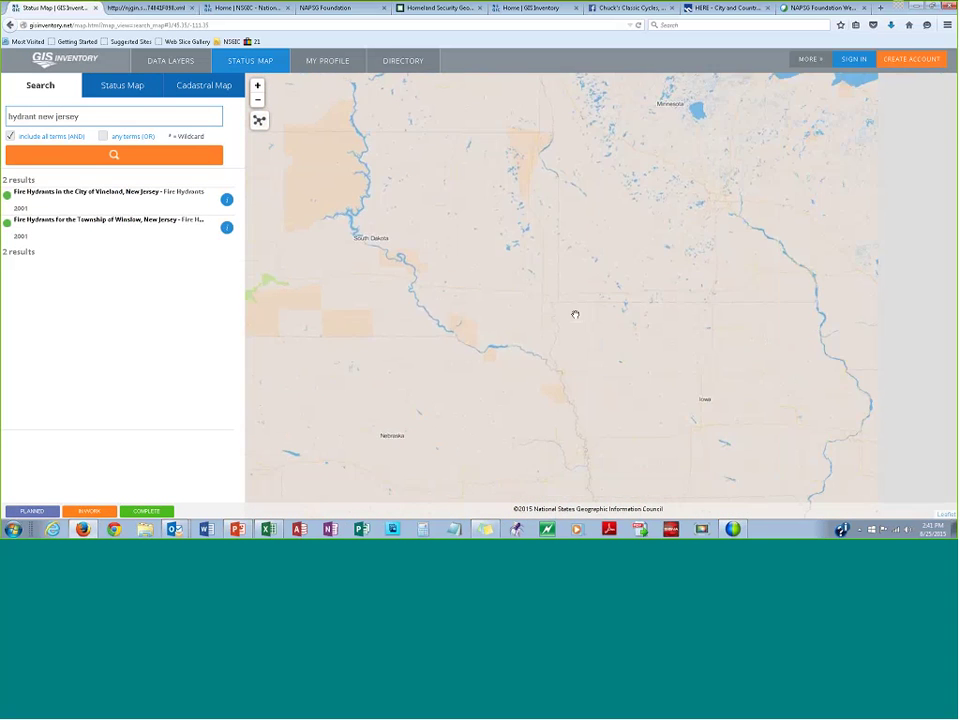
drag(900, 340, 604, 349)
drag(920, 360, 590, 350)
drag(810, 430, 661, 358)
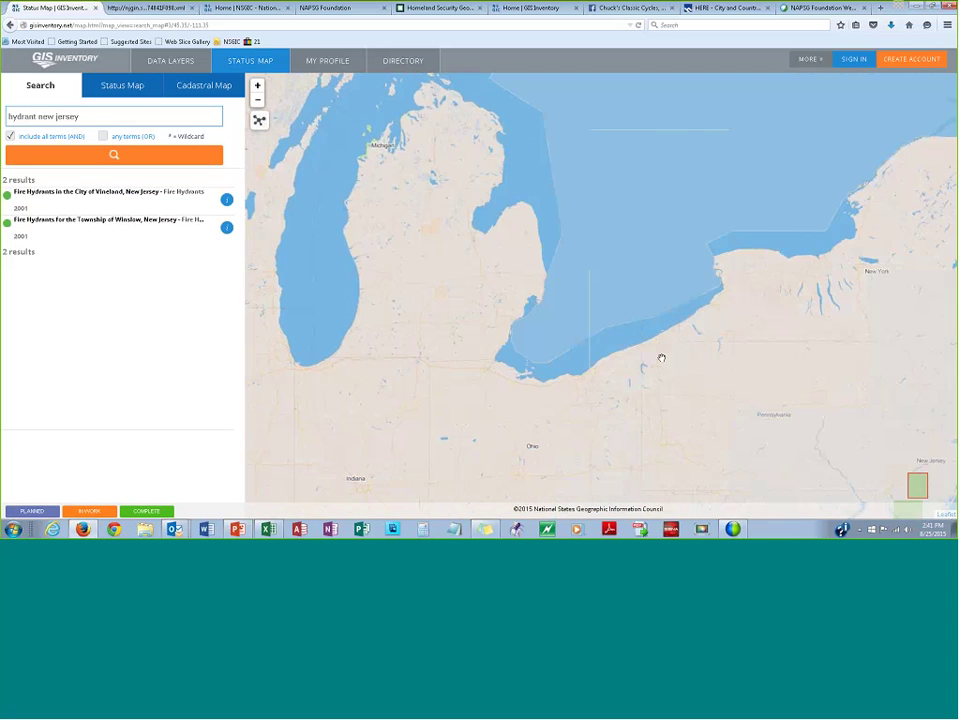
drag(851, 362, 568, 197)
drag(639, 321, 628, 295)
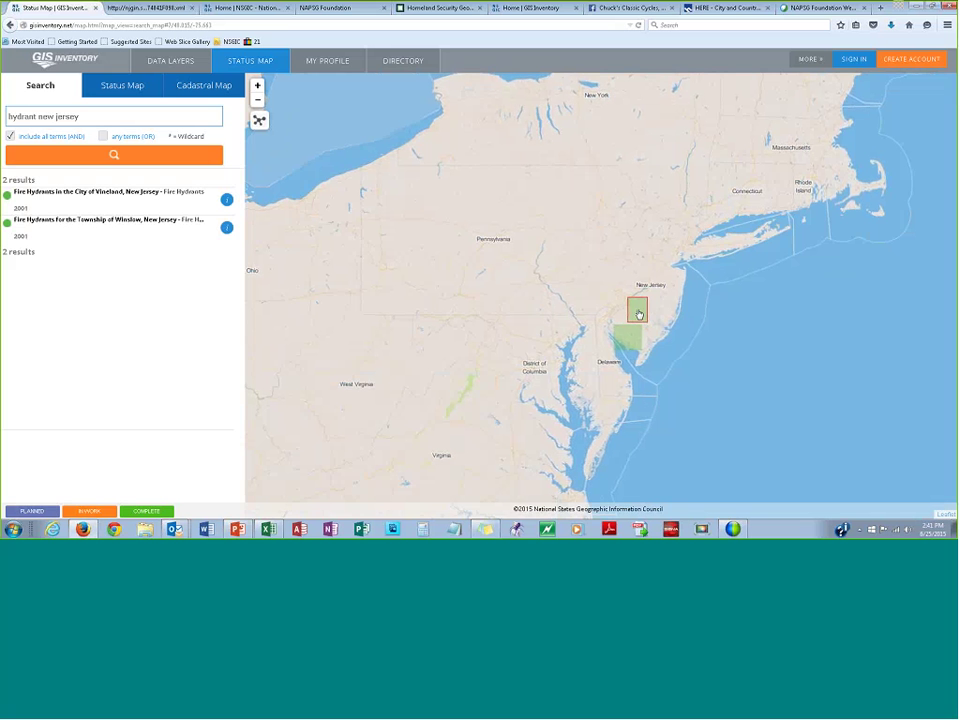
click(628, 347)
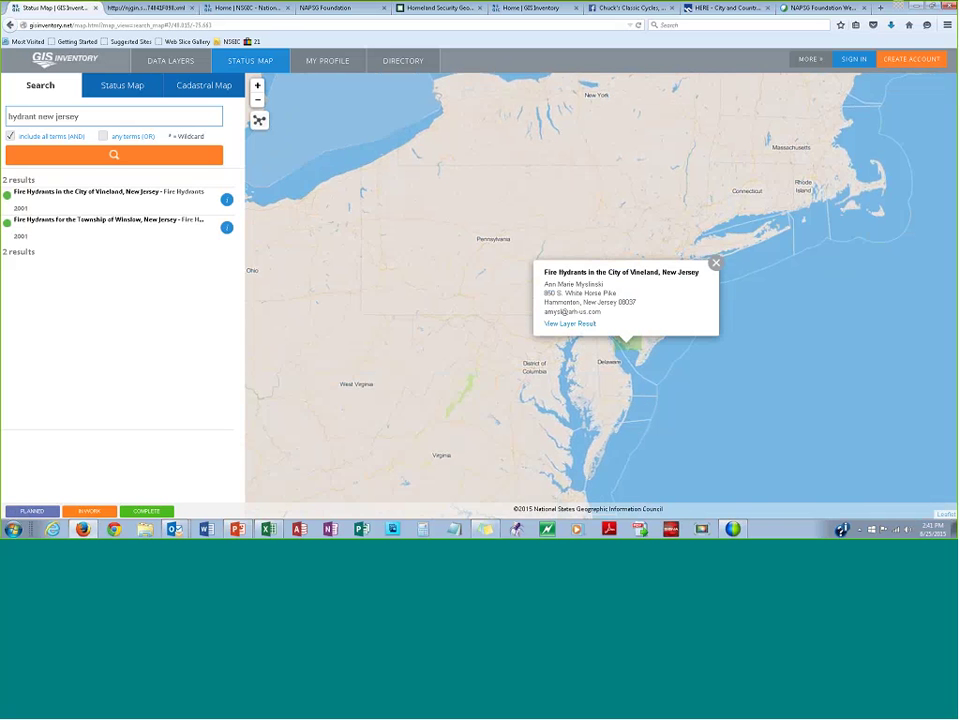
Step: View the full layer result for the Vineland fire hydrants and close its details
click(715, 263)
click(560, 328)
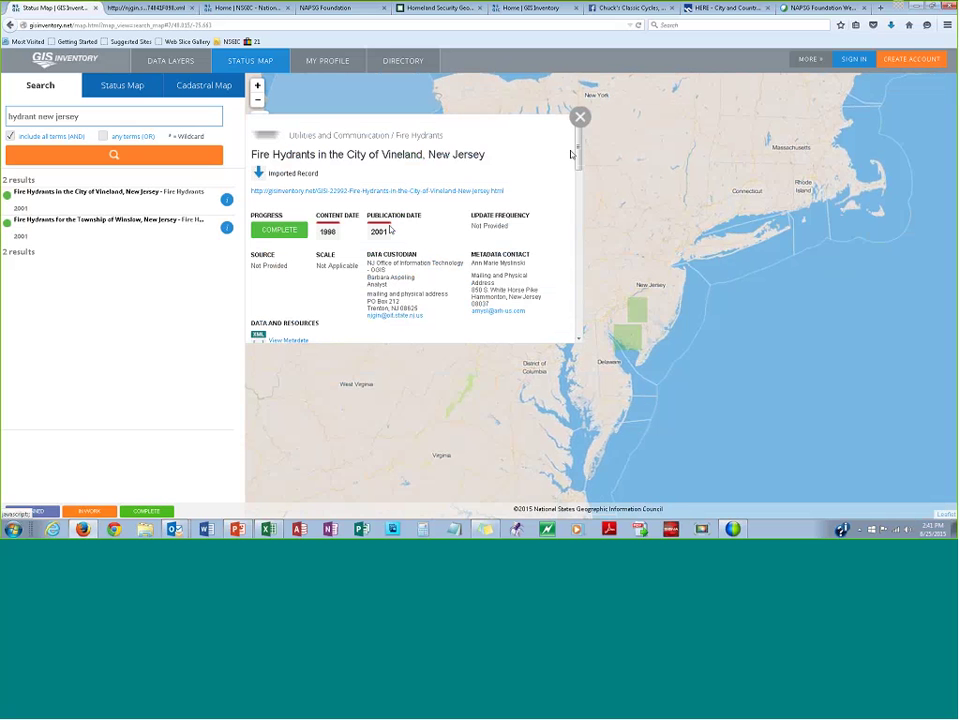
mouse_move(578, 152)
mouse_down()
mouse_move(580, 293)
mouse_move(579, 130)
mouse_up()
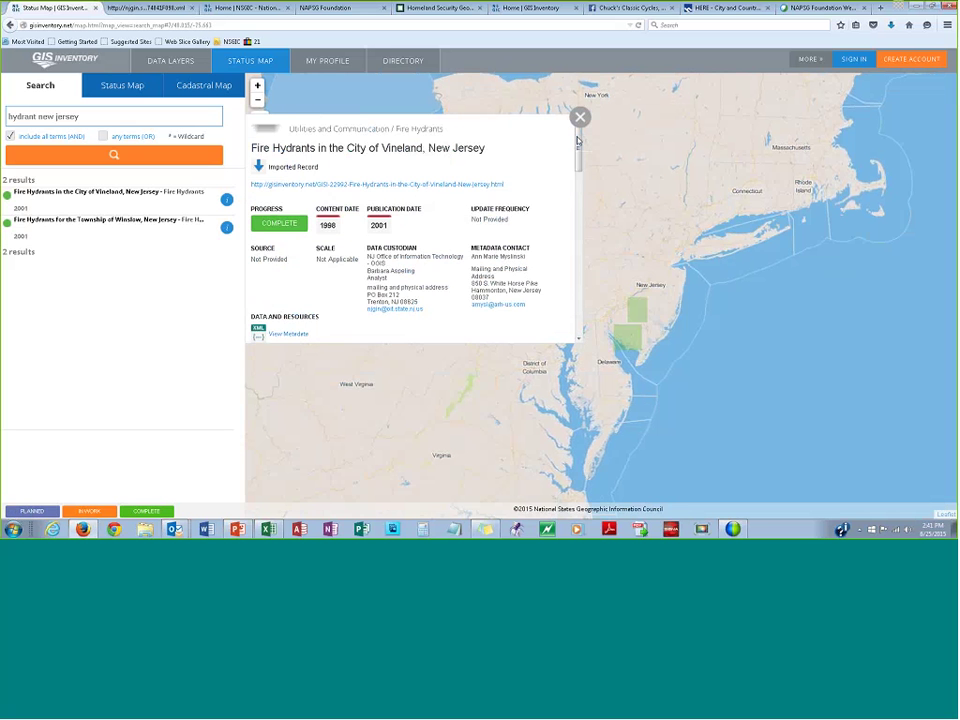
click(579, 117)
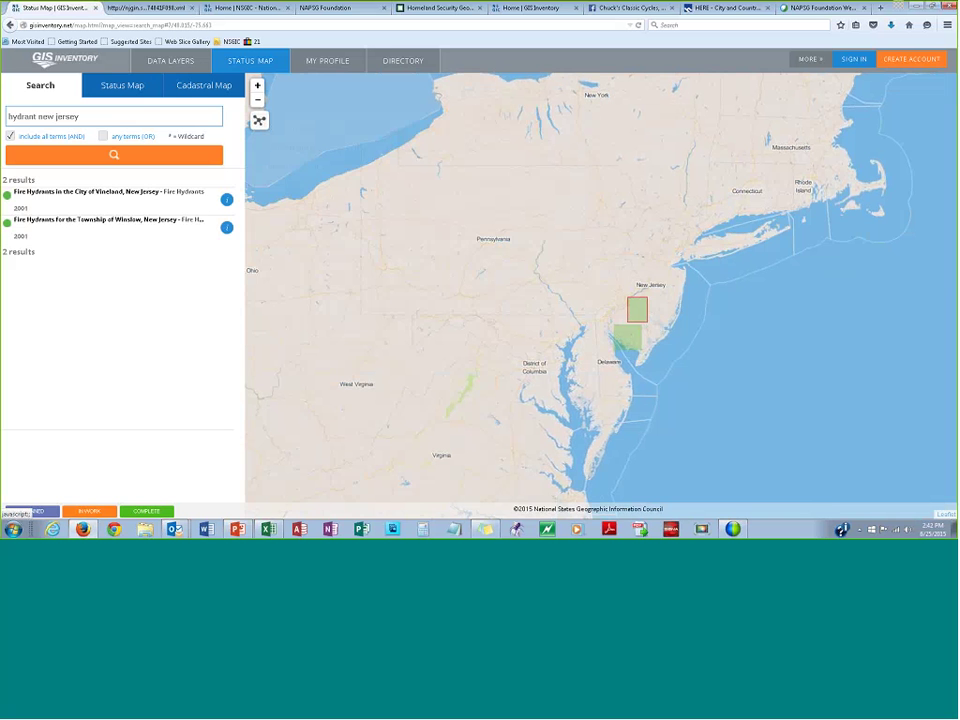
Step: Focus the map on the Township of Winslow fire hydrants result and switch to the national cadastral map
click(50, 226)
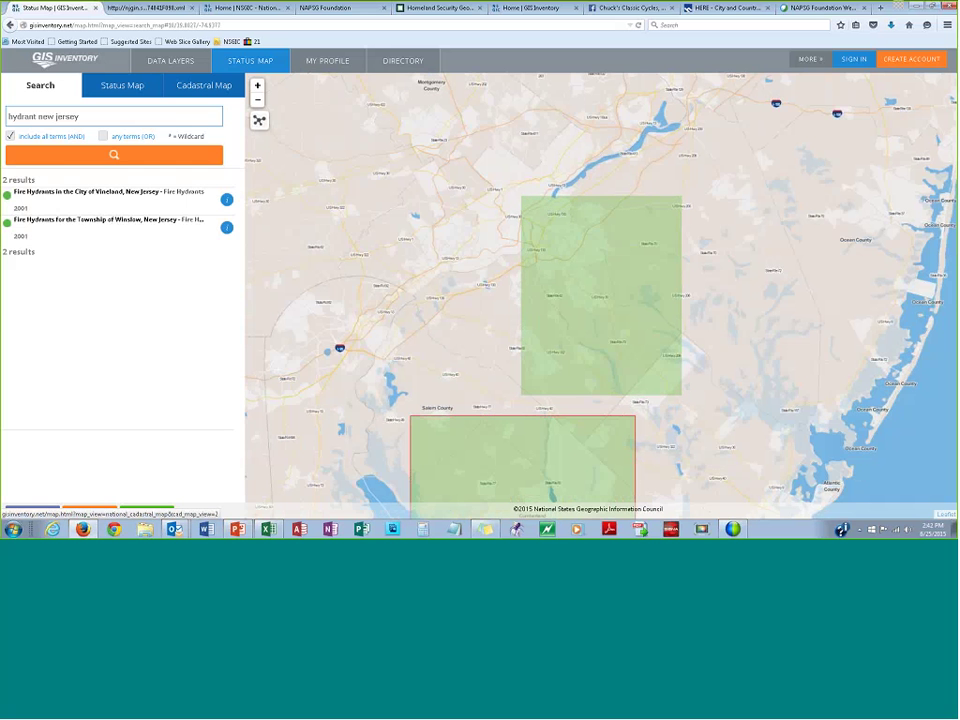
click(204, 94)
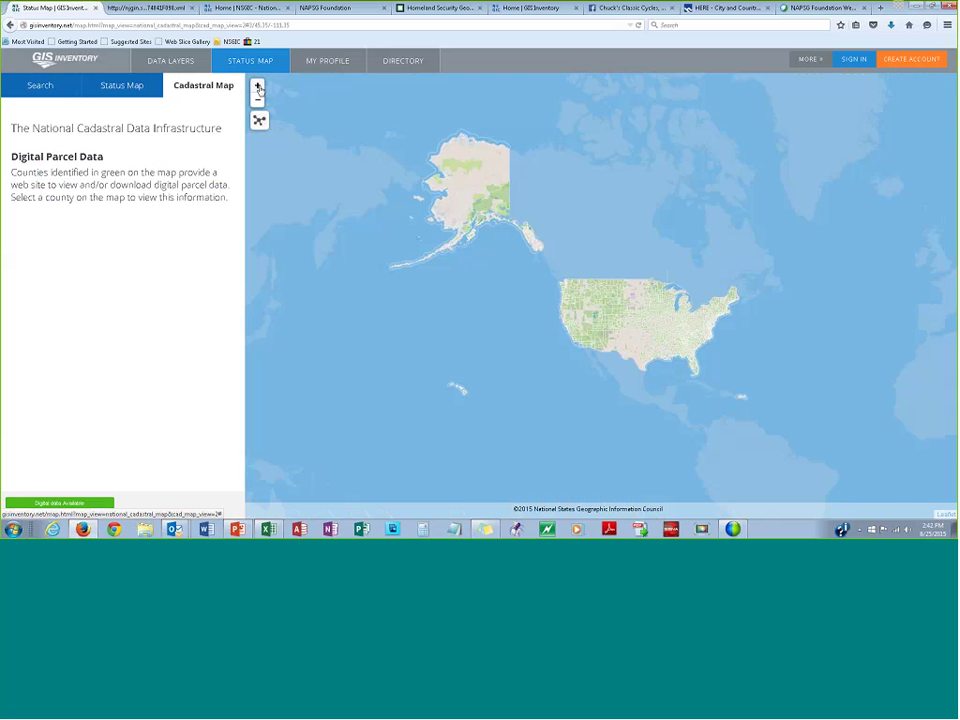
Step: Select Chouteau County, Montana on the cadastral map, view its linked Montana Cadastral site and close that site
click(258, 88)
click(258, 88)
click(258, 88)
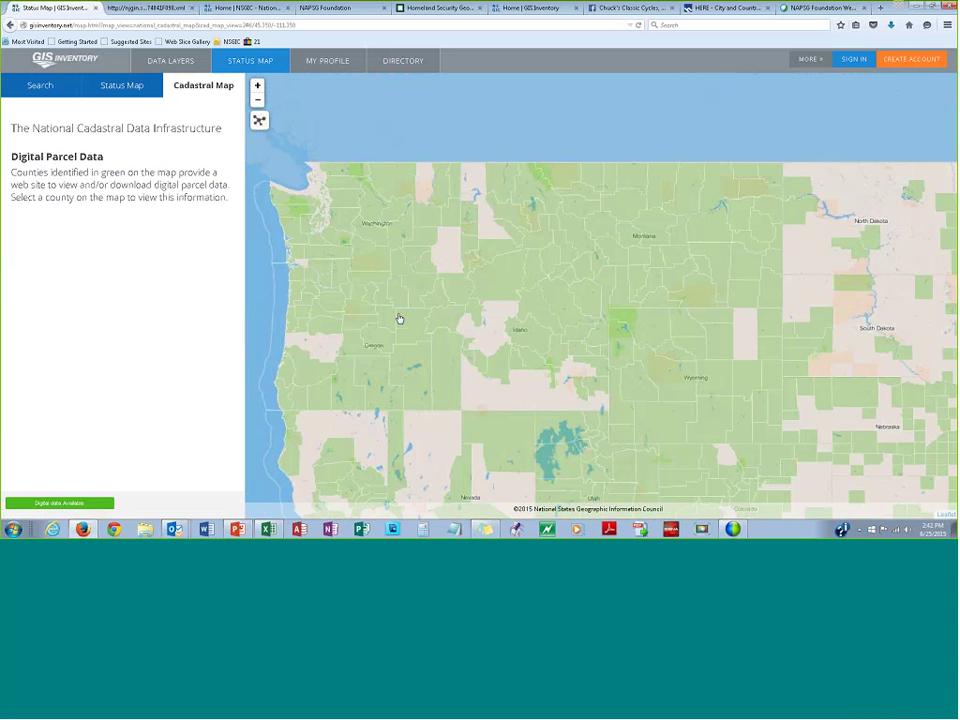
click(624, 212)
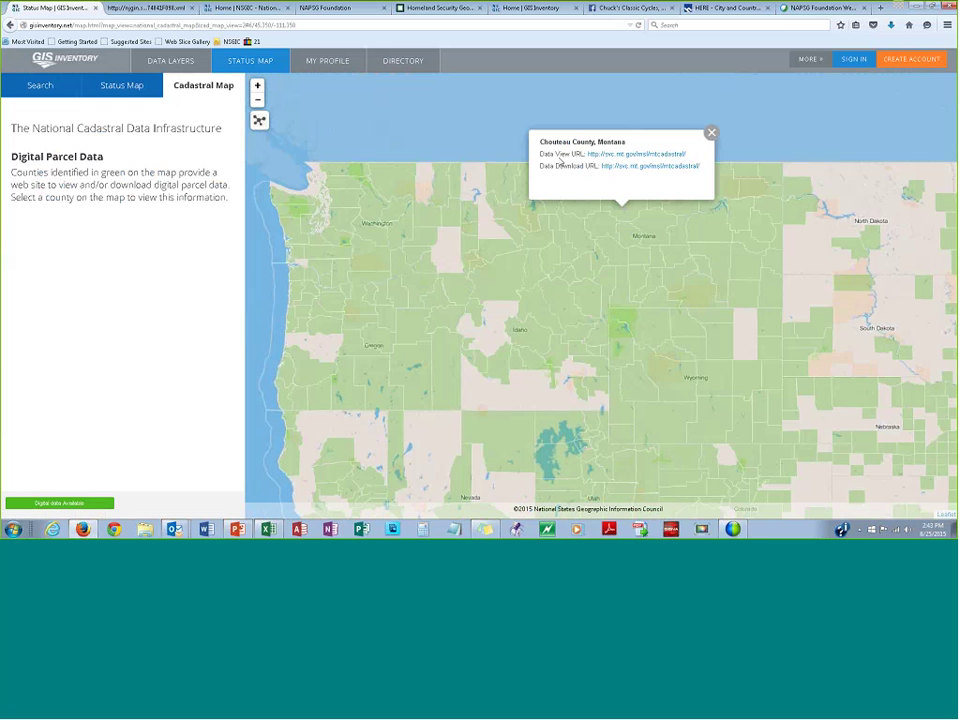
click(628, 160)
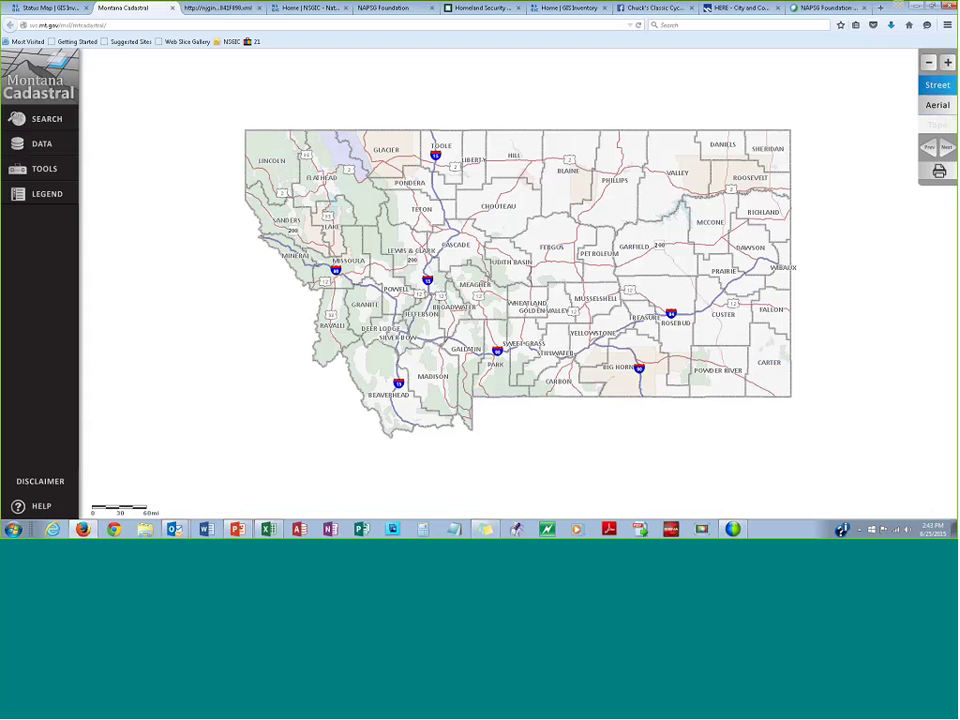
click(172, 9)
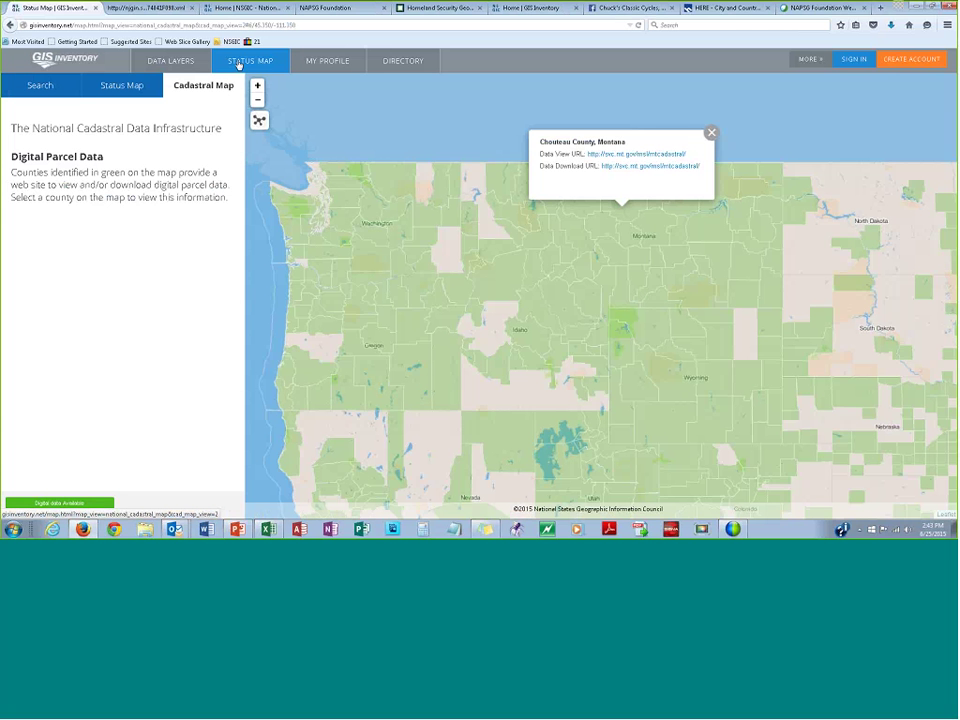
Step: Sign in to the GIS Inventory account with the prefilled credentials to reach the user profile
click(328, 62)
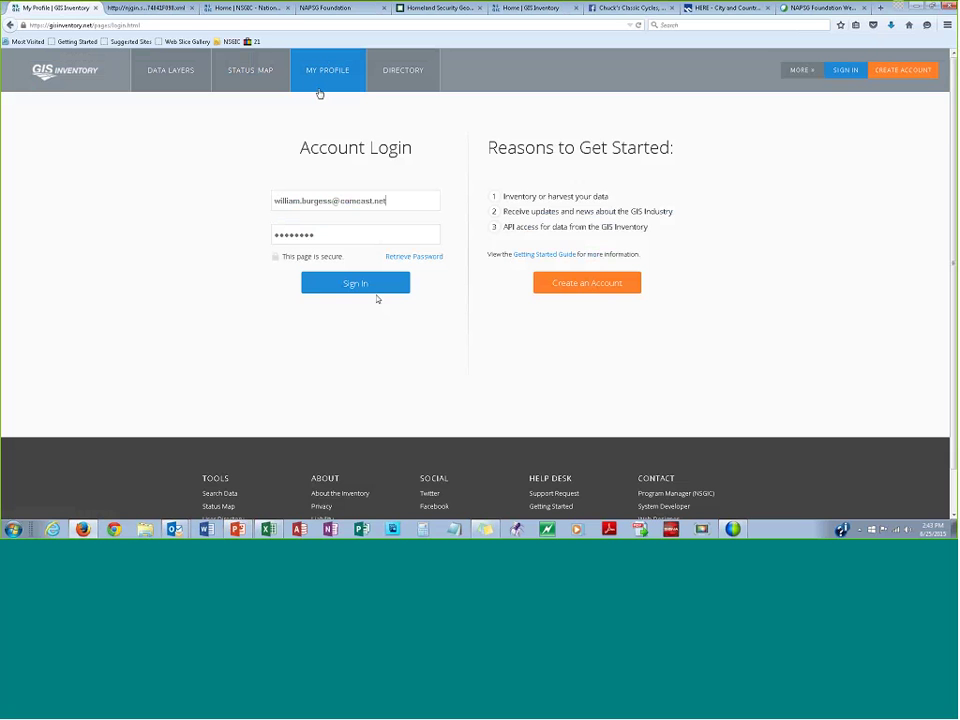
click(355, 285)
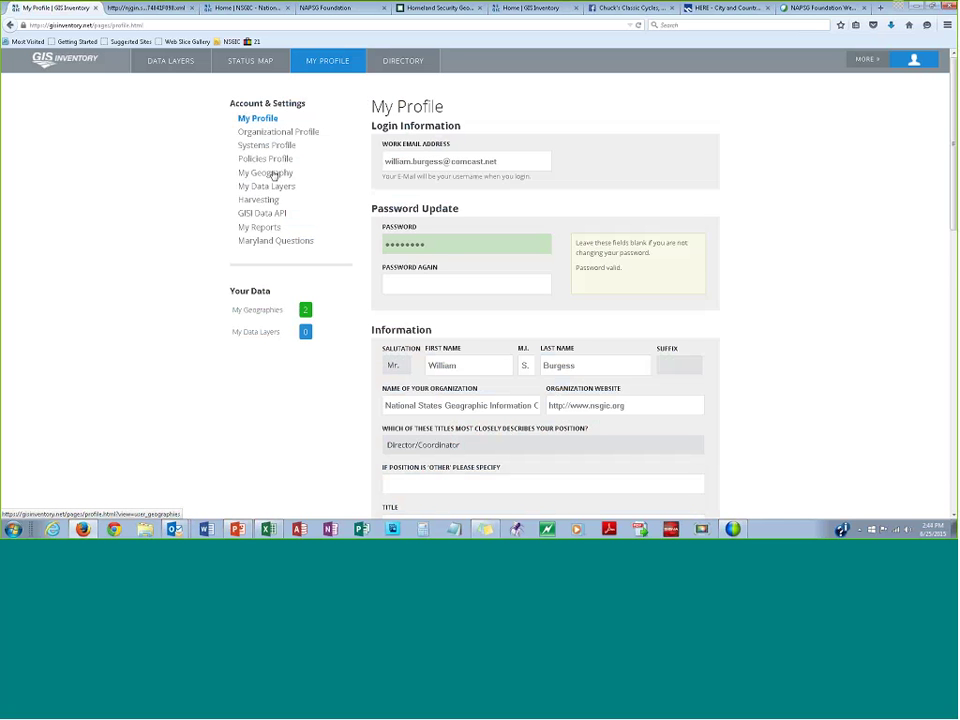
Step: View the documentation form for the Amphibian Distribution and Habitat layer in My Data Layers and cancel it
click(264, 188)
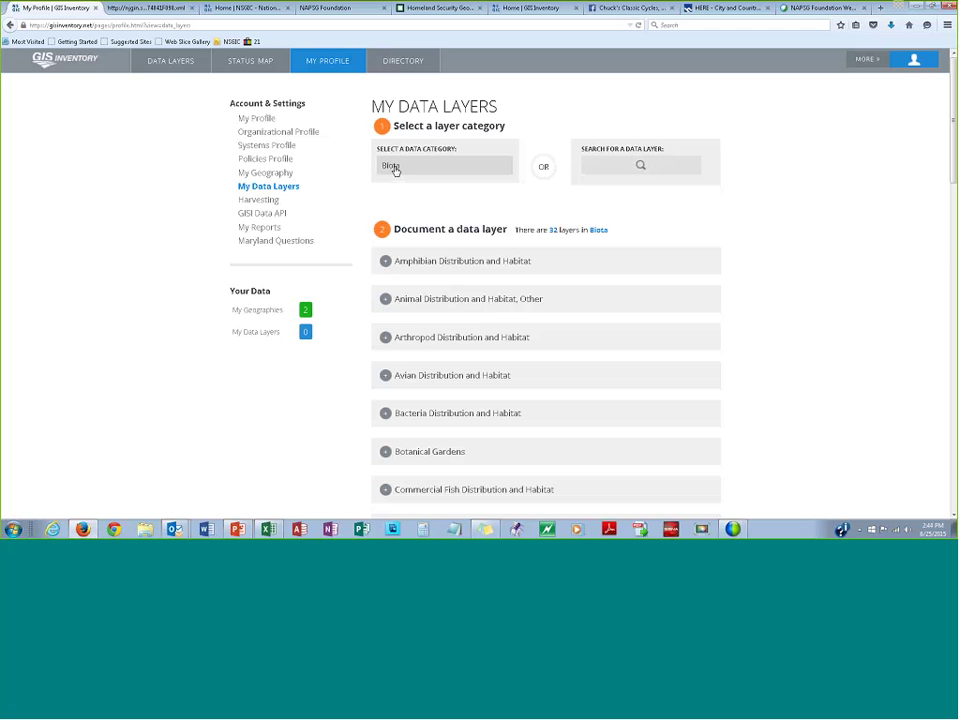
click(454, 265)
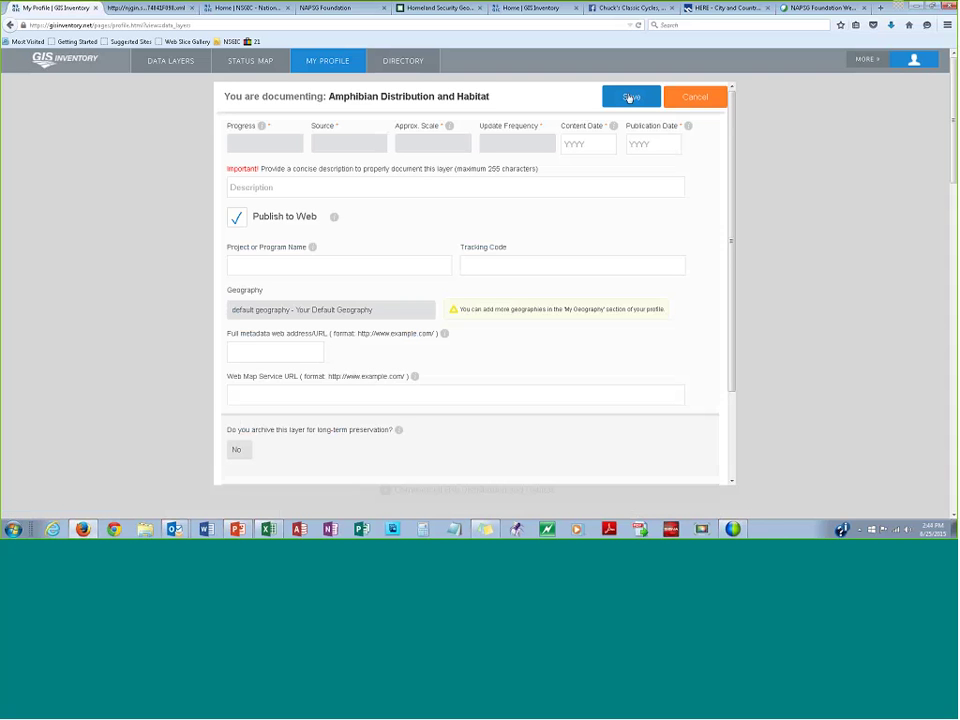
click(697, 97)
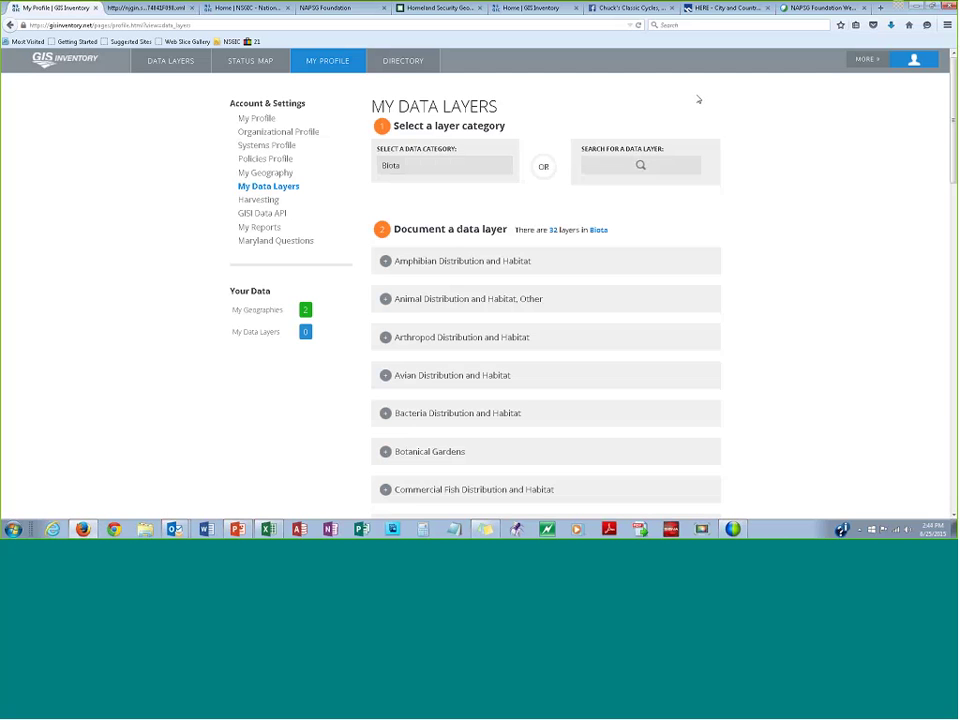
Step: View the Test File 3 harvesting account's details and its harvest results by layer category
click(261, 203)
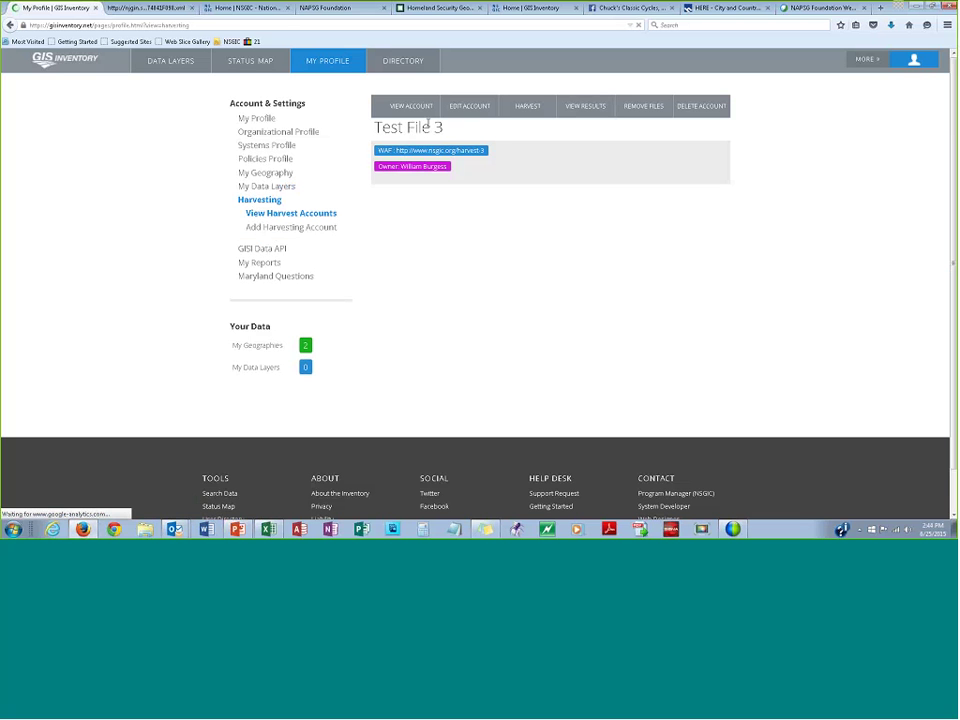
click(408, 113)
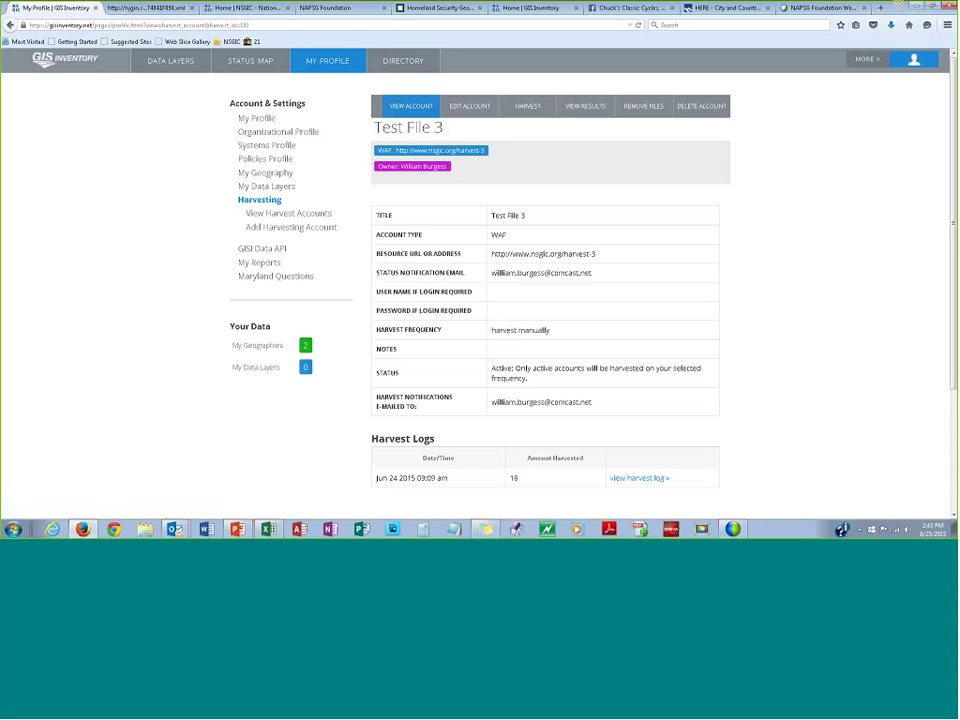
click(584, 107)
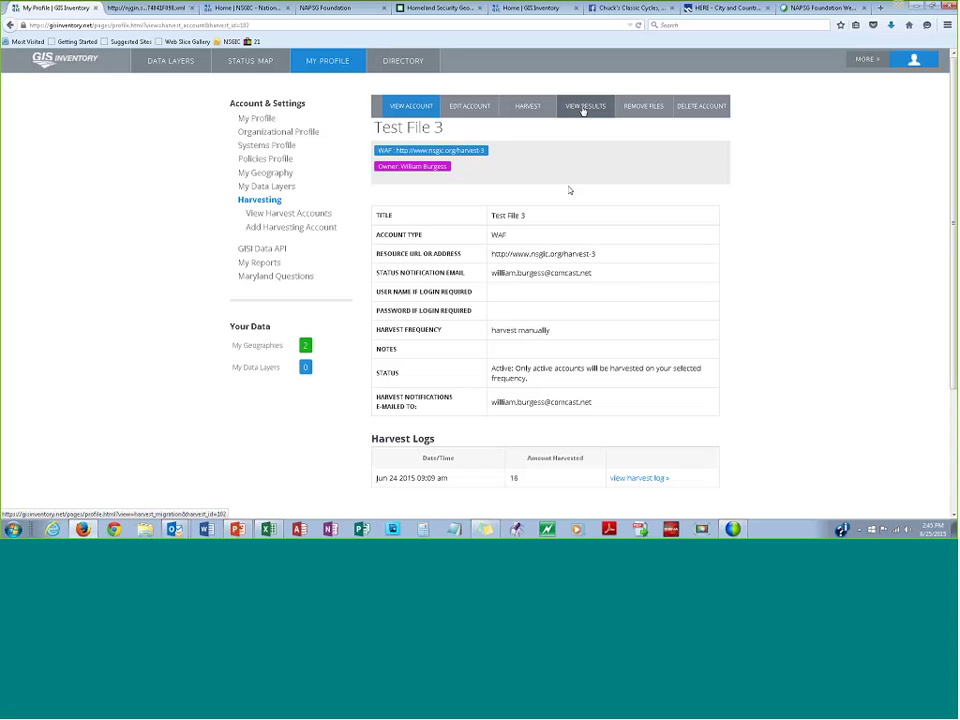
scroll(458, 364, down, 1)
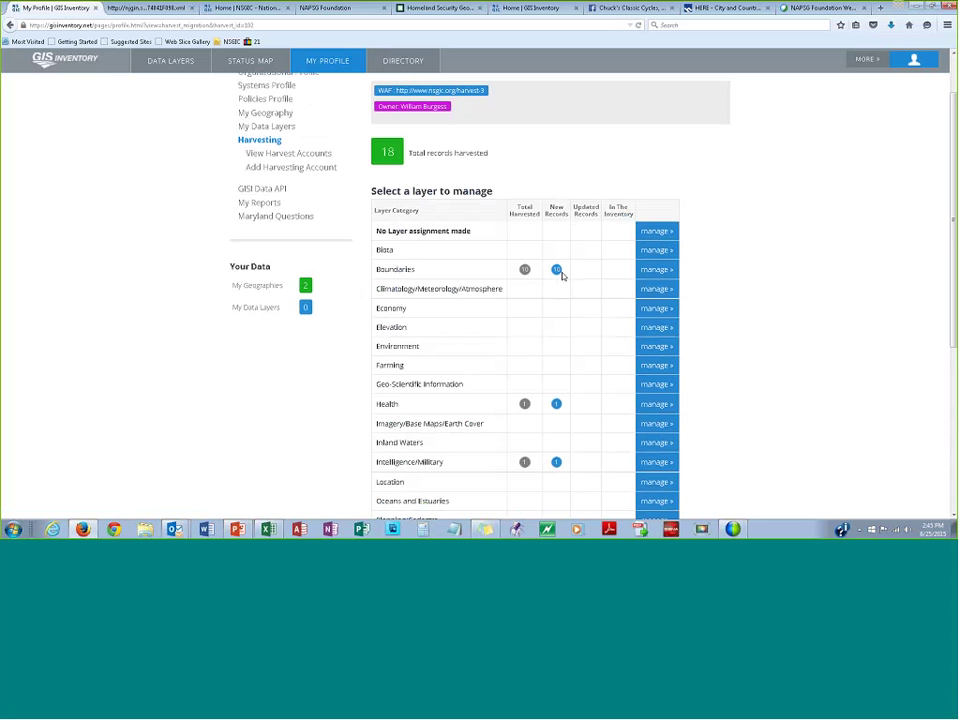
Step: Open the harvested Boundaries records for management and examine the BASE.DBO.SURGEZONES record's layer assignment and settings
click(654, 271)
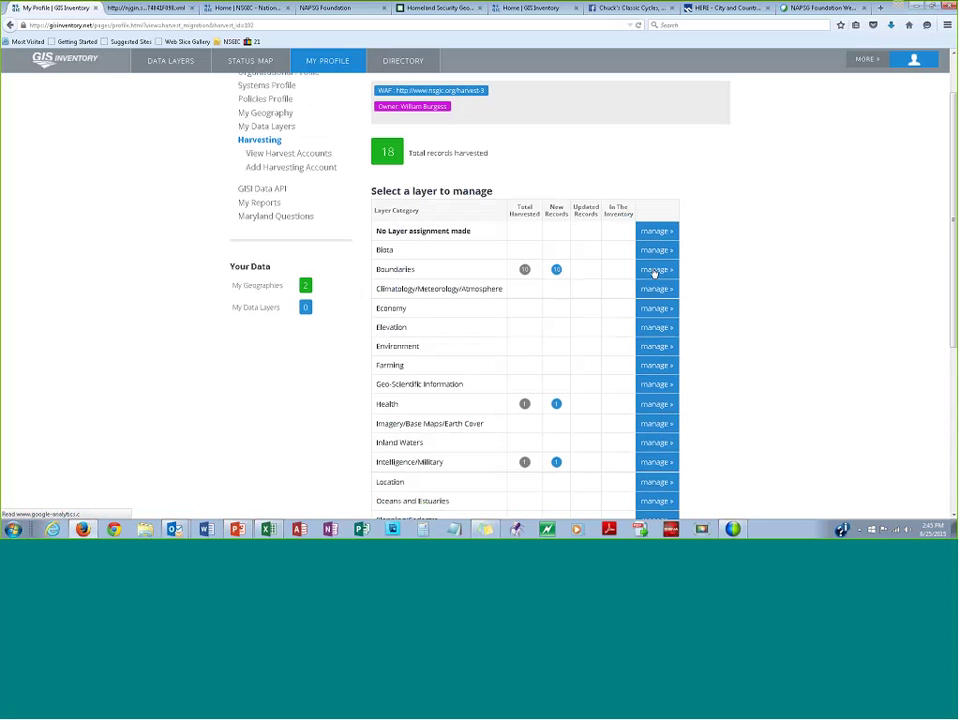
scroll(793, 296, down, 2)
scroll(795, 296, down, 4)
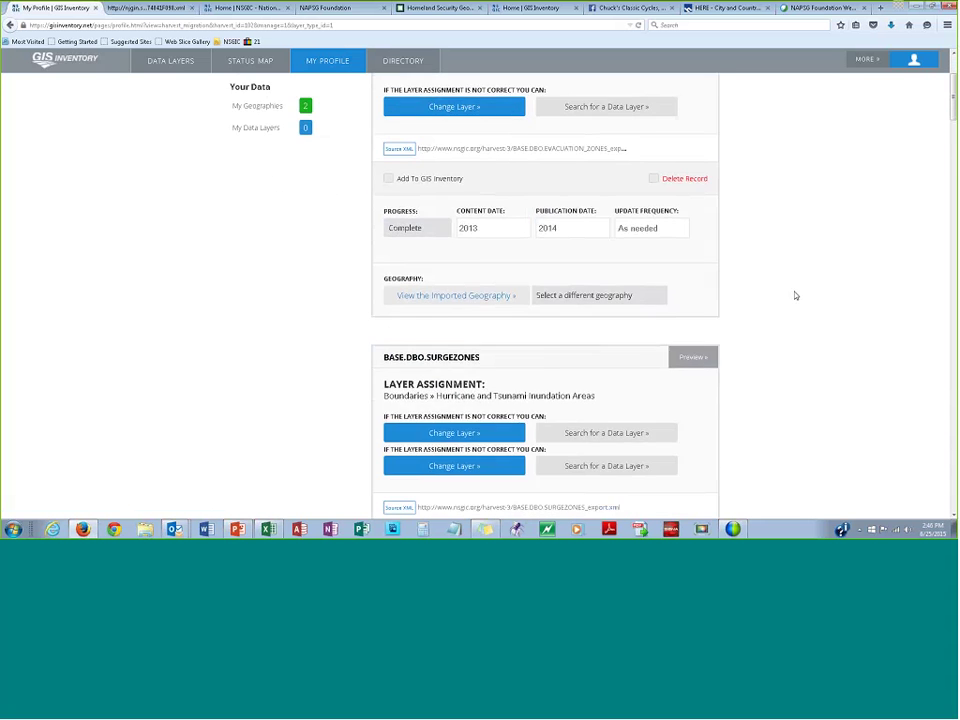
scroll(795, 296, down, 2)
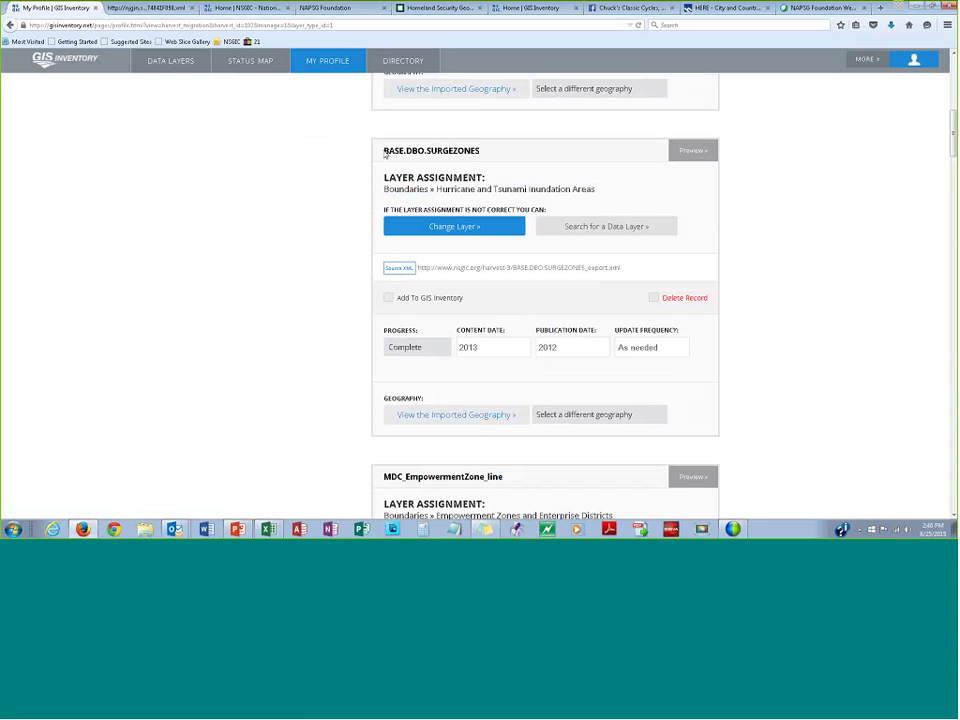
drag(384, 153, 481, 150)
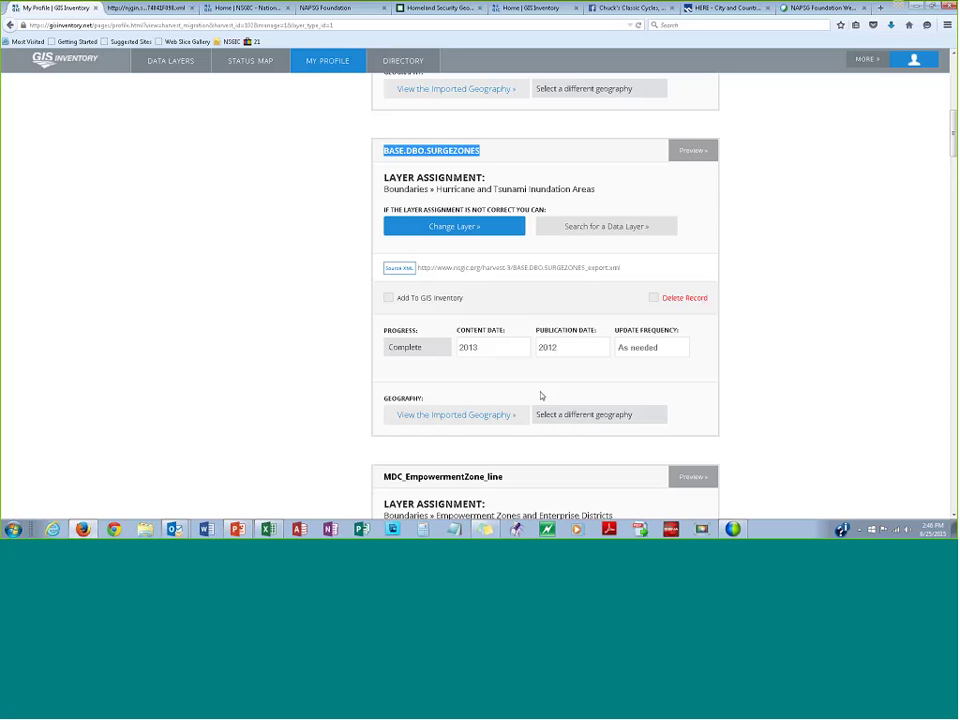
scroll(386, 302, up, 5)
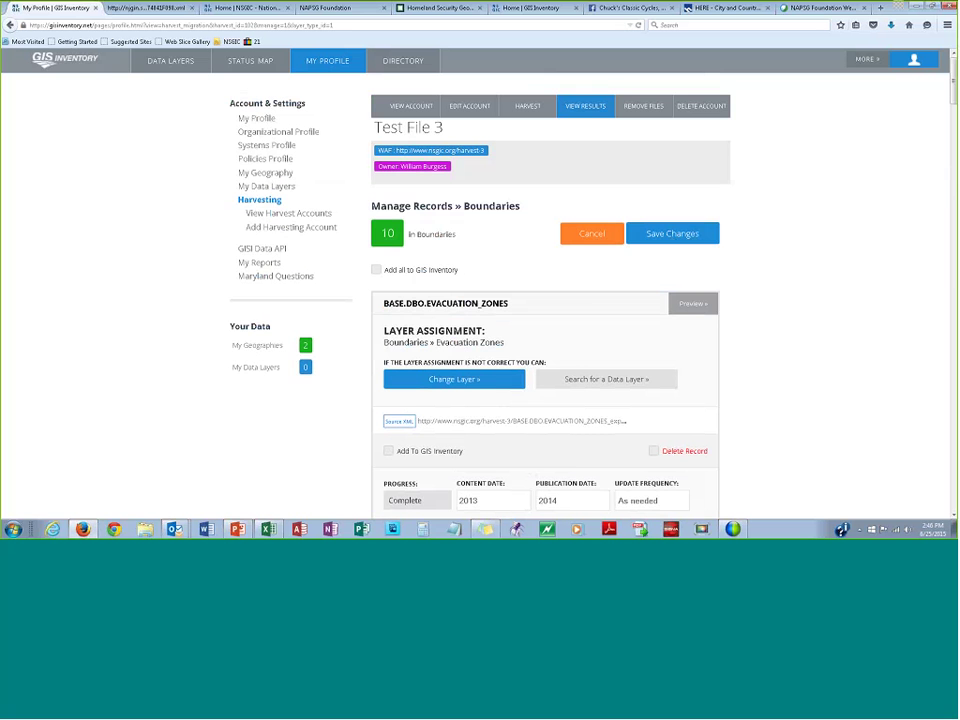
Step: View the GISI Data API documentation and look through its list of get commands
click(248, 250)
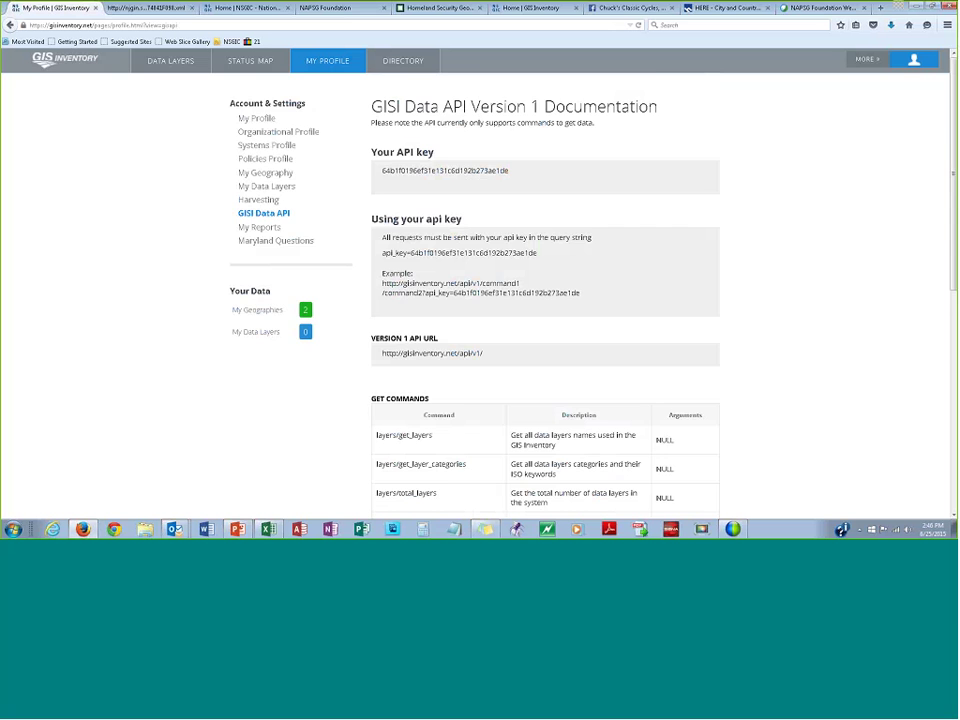
scroll(366, 356, down, 3)
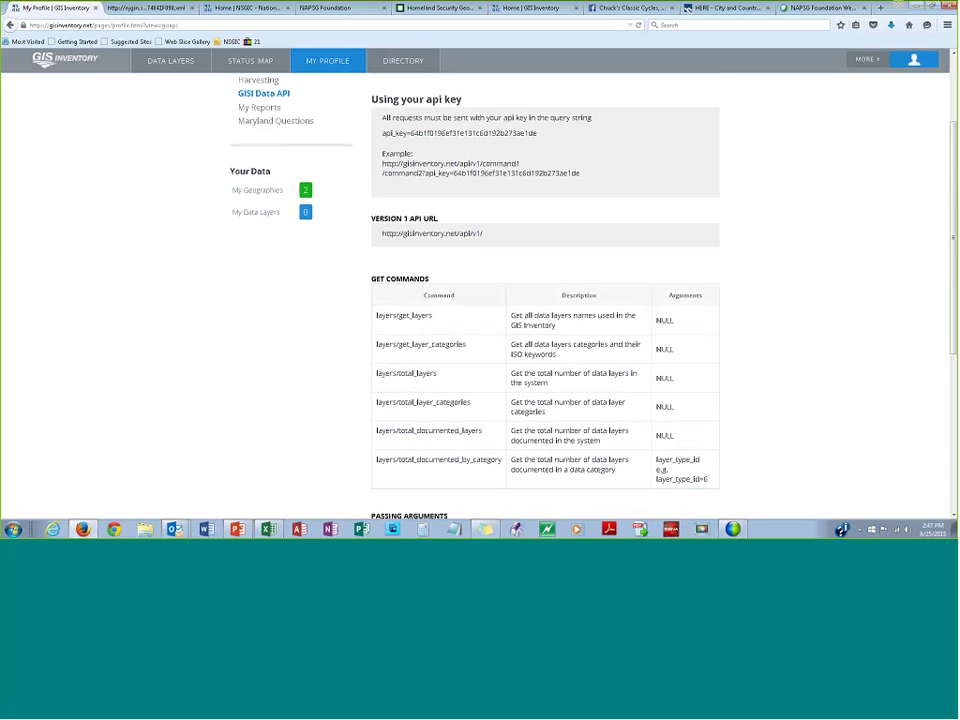
scroll(428, 343, up, 3)
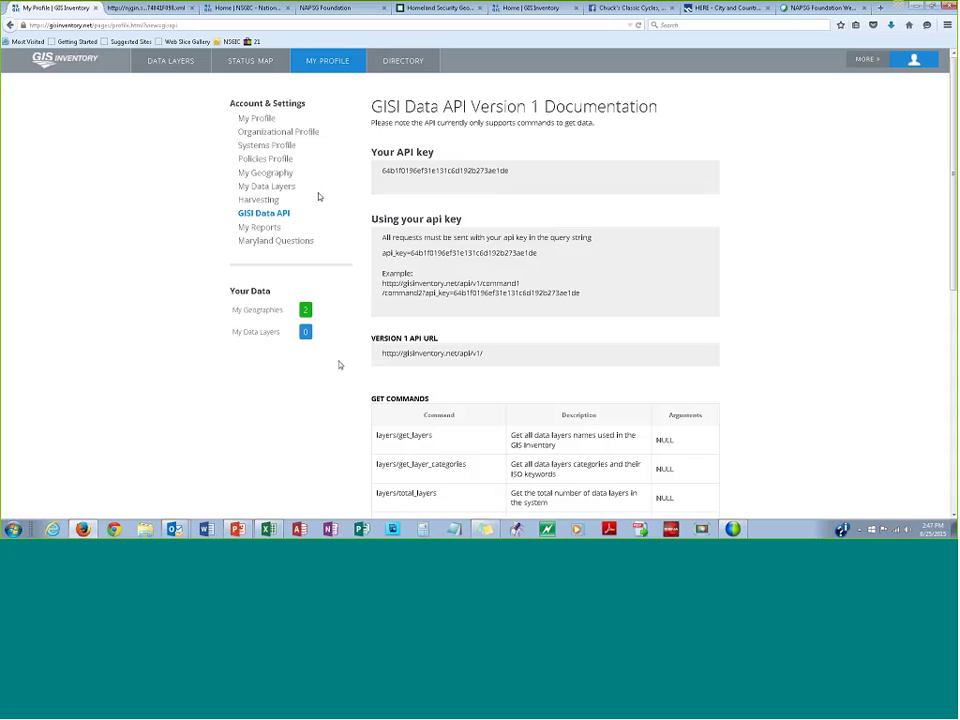
Step: Set the user directory search to ZIP code 21629, a 50-mile distance and the Emergency Management application area
click(400, 62)
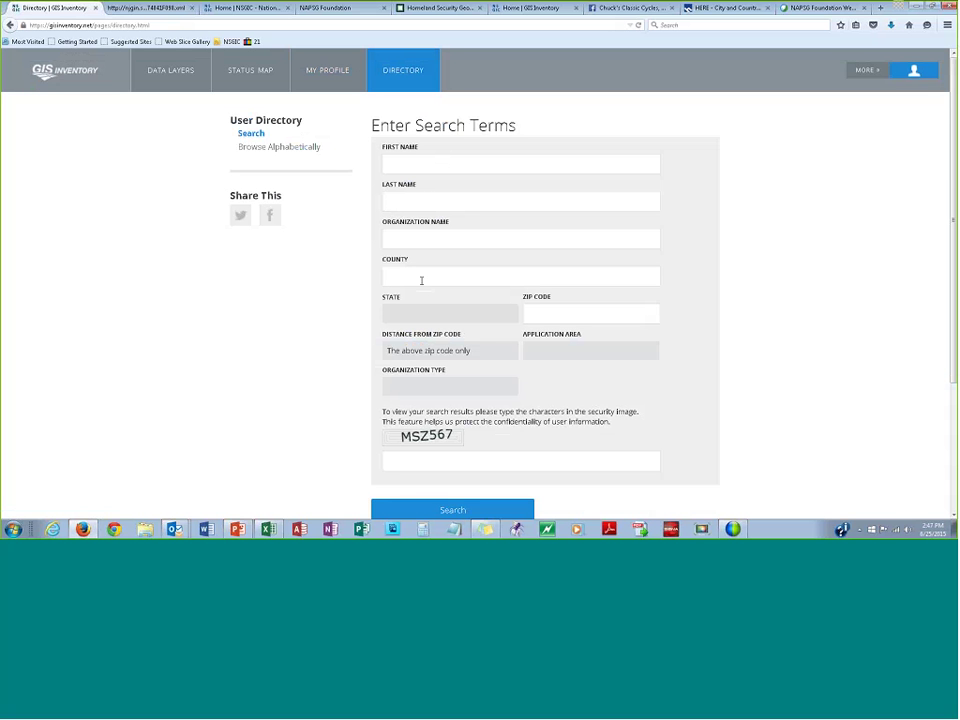
click(528, 313)
text(216)
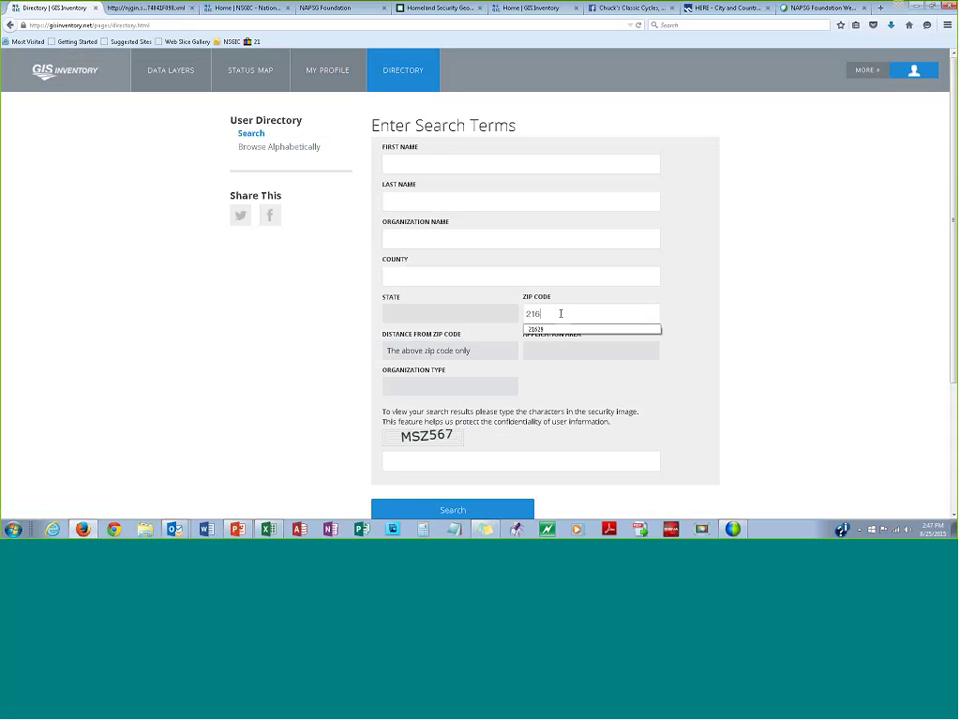
key(Down)
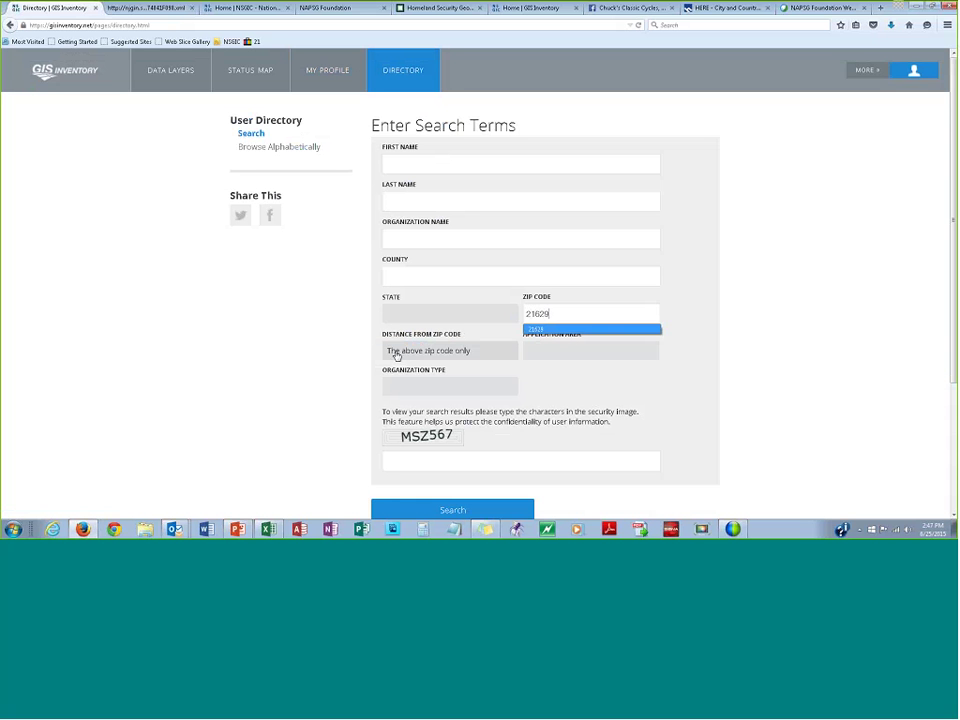
click(392, 354)
click(398, 390)
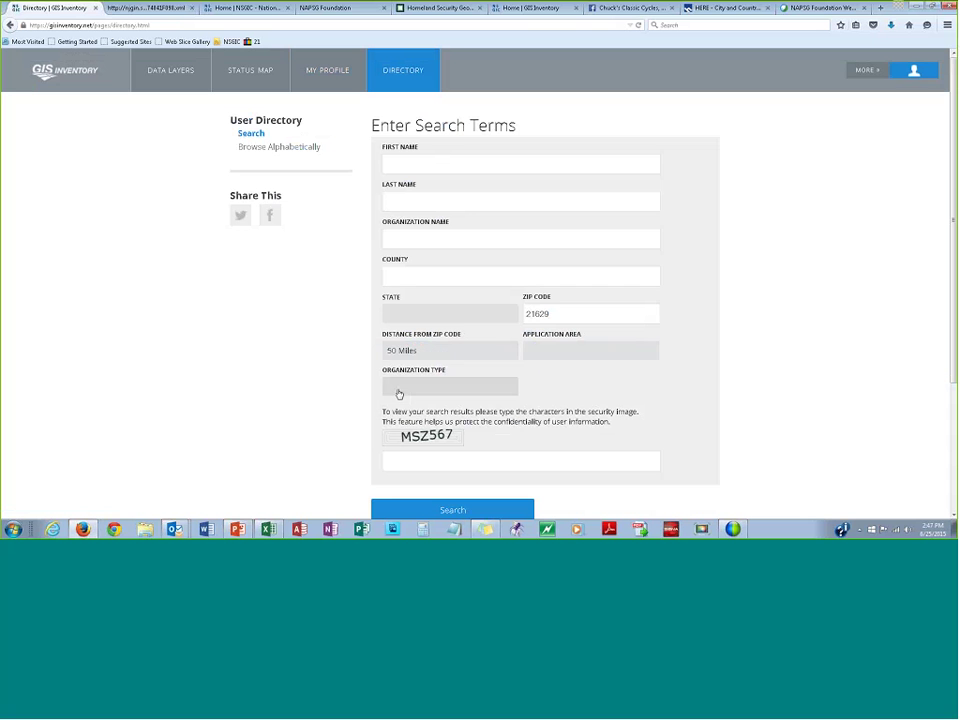
click(553, 351)
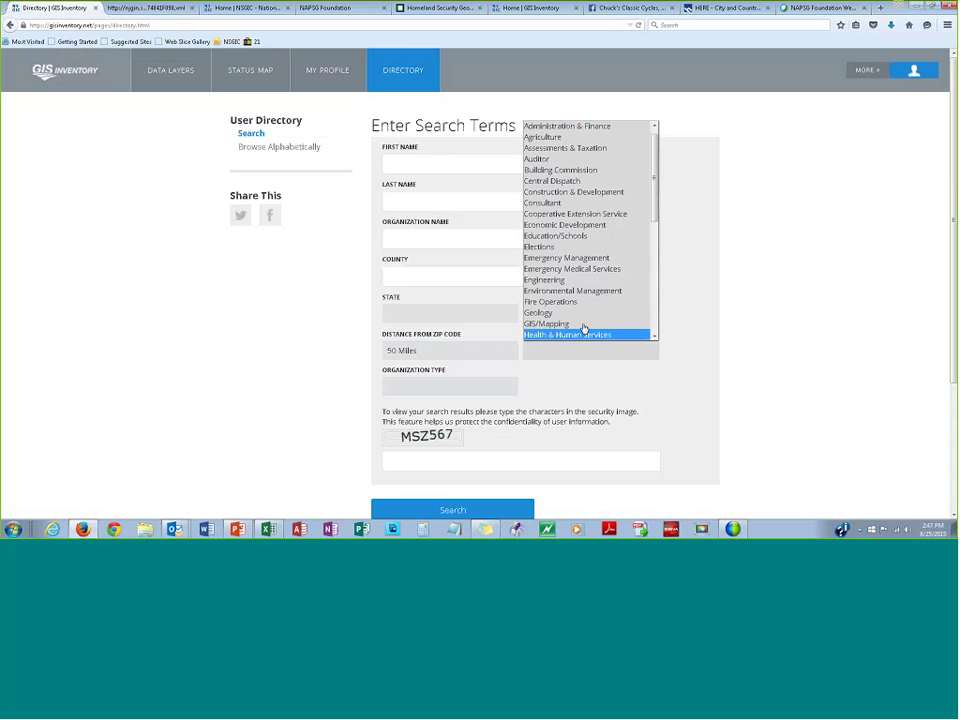
click(604, 259)
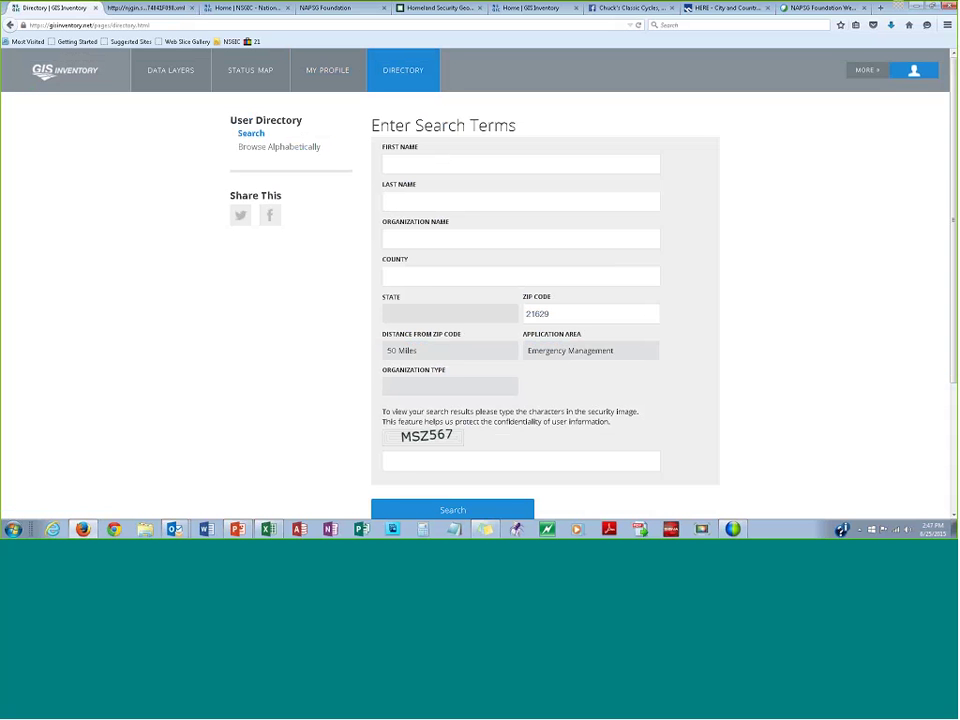
Step: Enter the security image characters, run the directory search and look through the listed contacts and organizations
click(433, 458)
text(MSZ567)
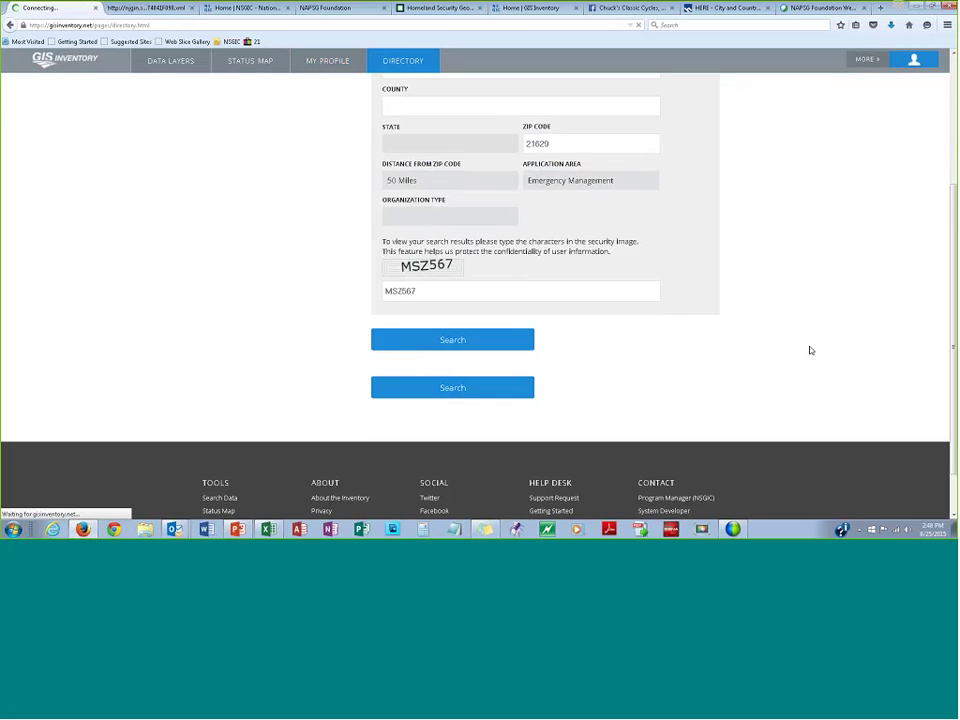
scroll(810, 350, down, 5)
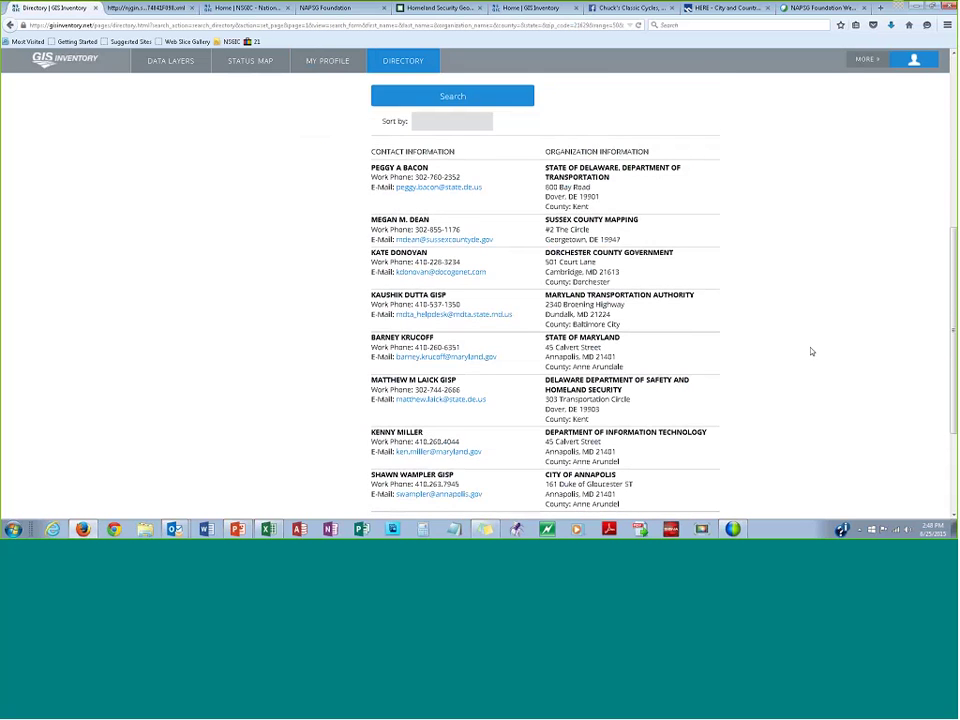
scroll(811, 351, down, 1)
scroll(811, 351, down, 1)
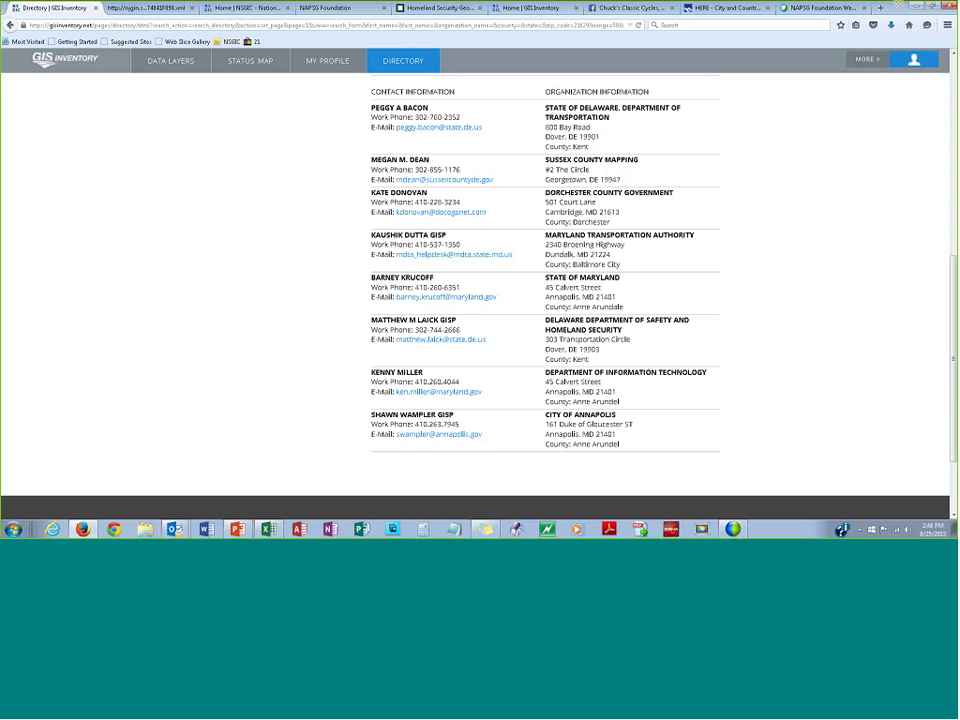
scroll(604, 399, up, 5)
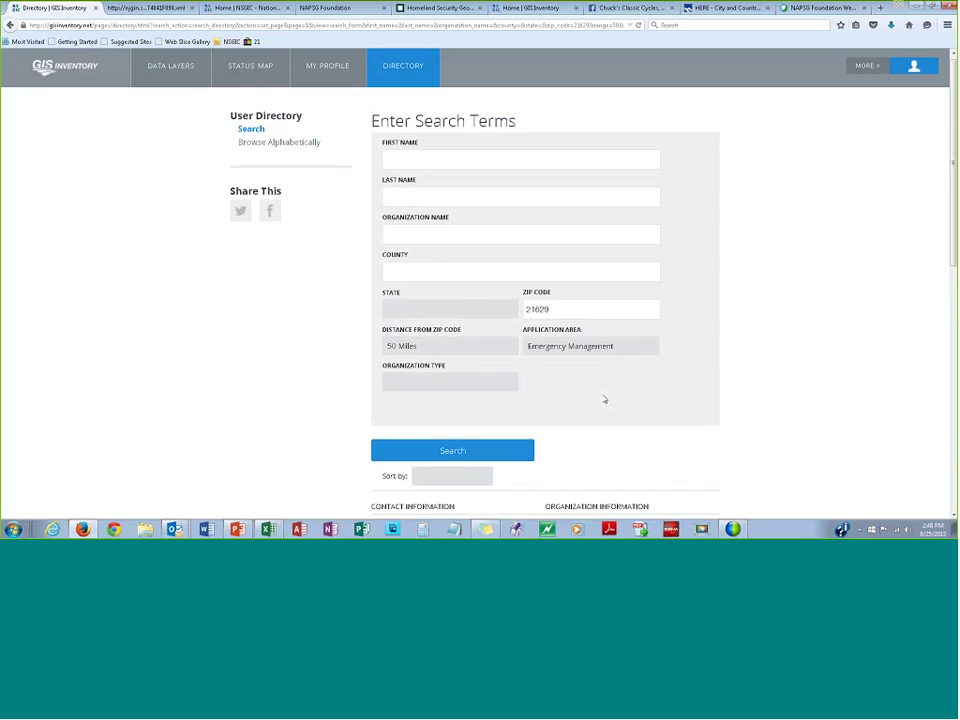
Step: View the About the GIS Inventory page and open the Getting Started guide
click(880, 70)
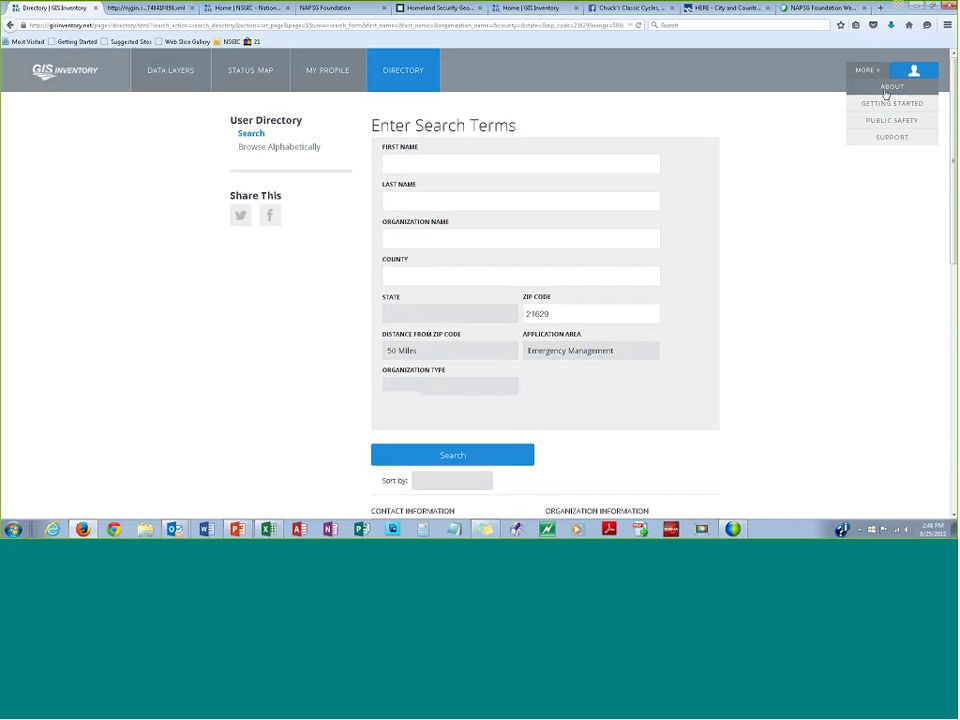
click(886, 90)
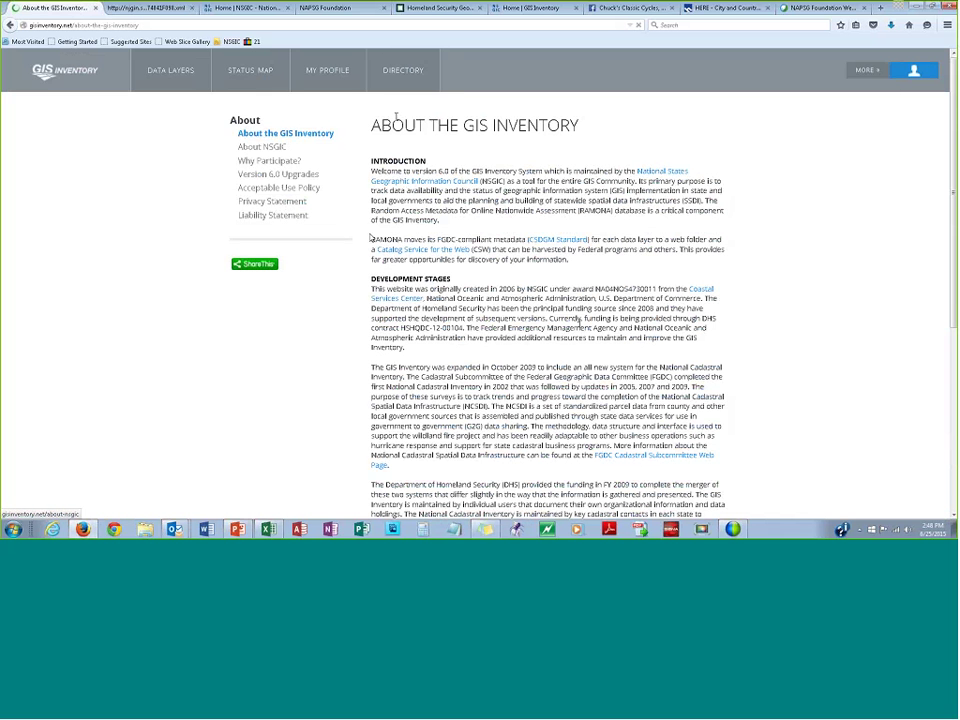
mouse_move(896, 77)
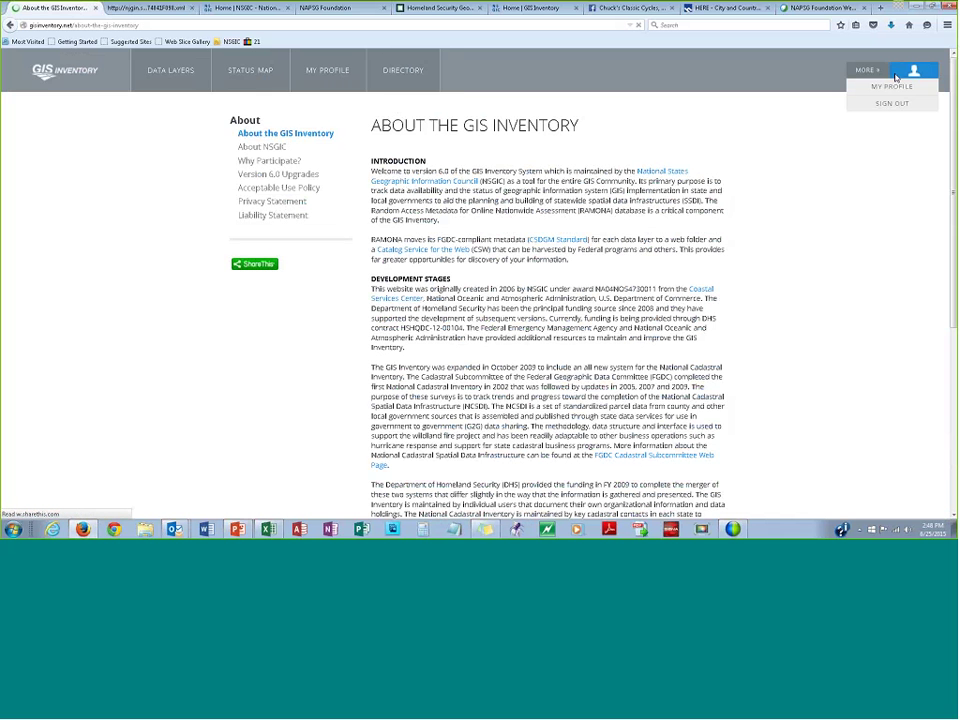
mouse_move(866, 71)
click(880, 105)
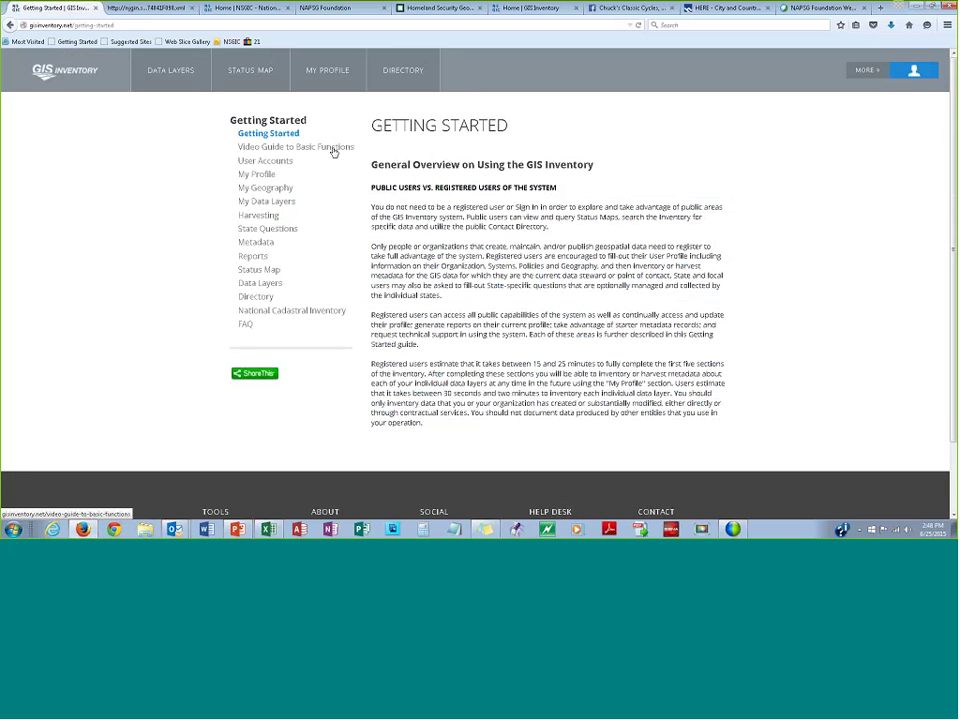
Step: Open the Public Safety resources page and look through its GeoCONOPS, U.S. National Grid, CARAT and NAPSG sections
click(866, 70)
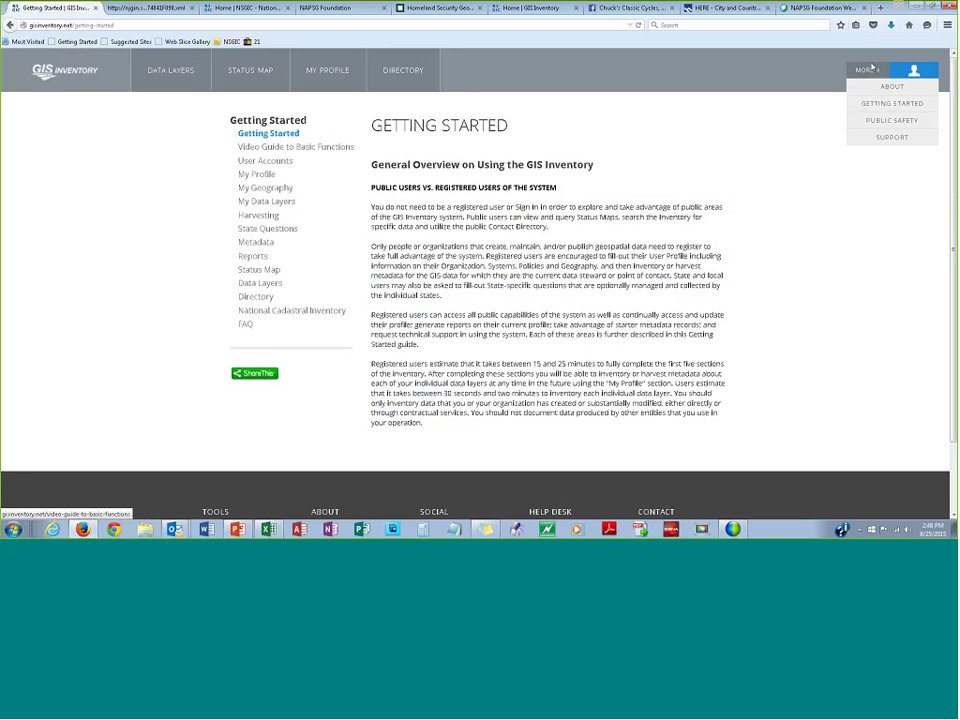
click(879, 121)
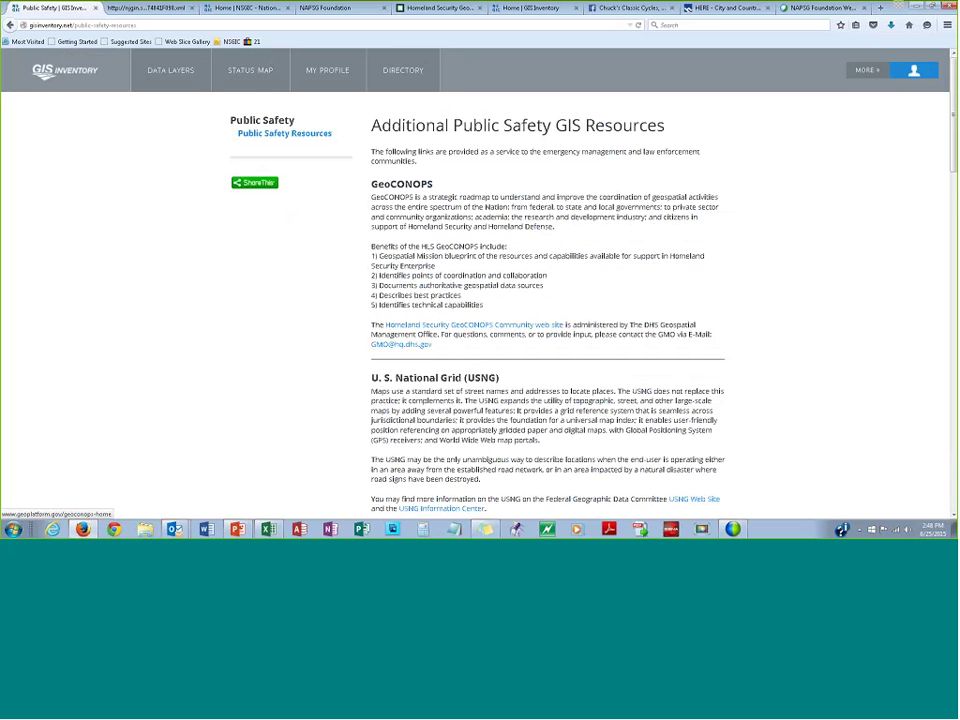
scroll(484, 358, down, 5)
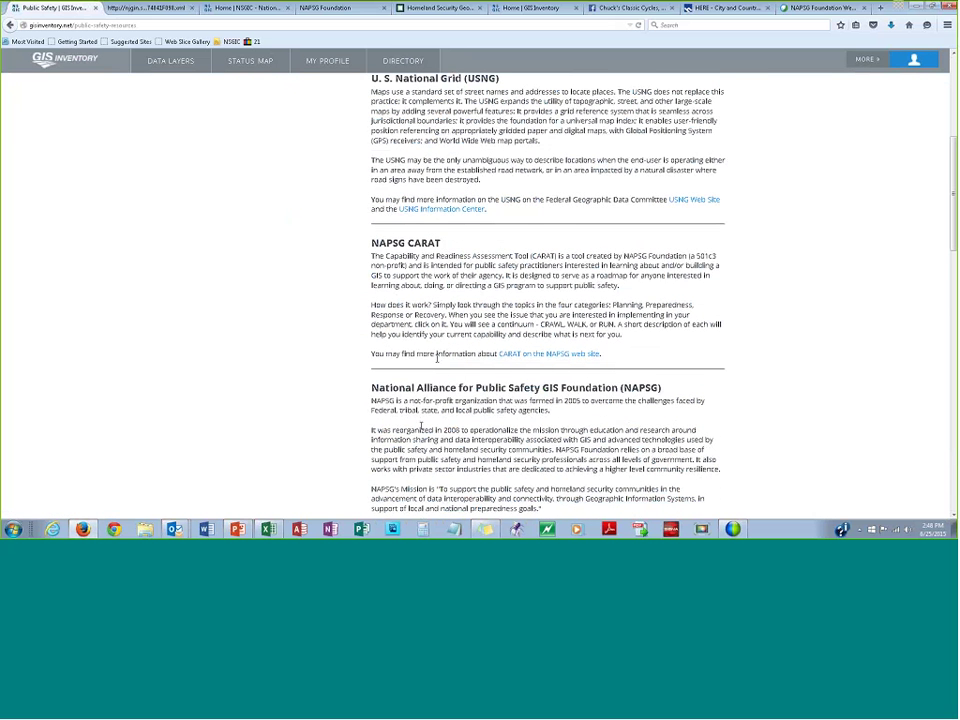
scroll(421, 426, up, 5)
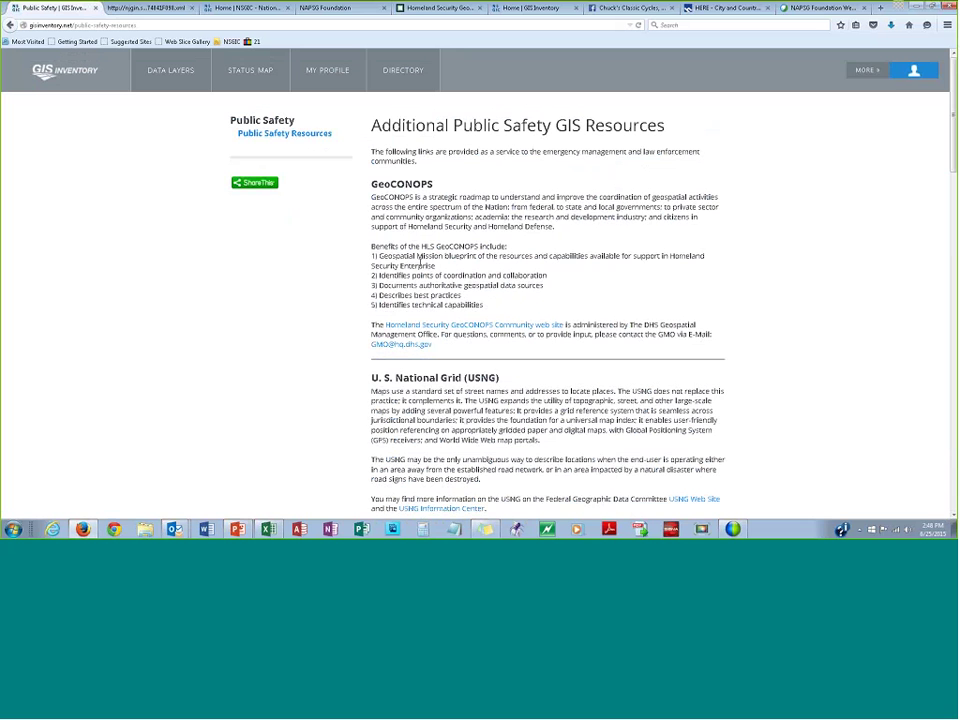
Step: Open the GIS Inventory Support page, view its new support ticket form, and return to the slide presentation
click(866, 71)
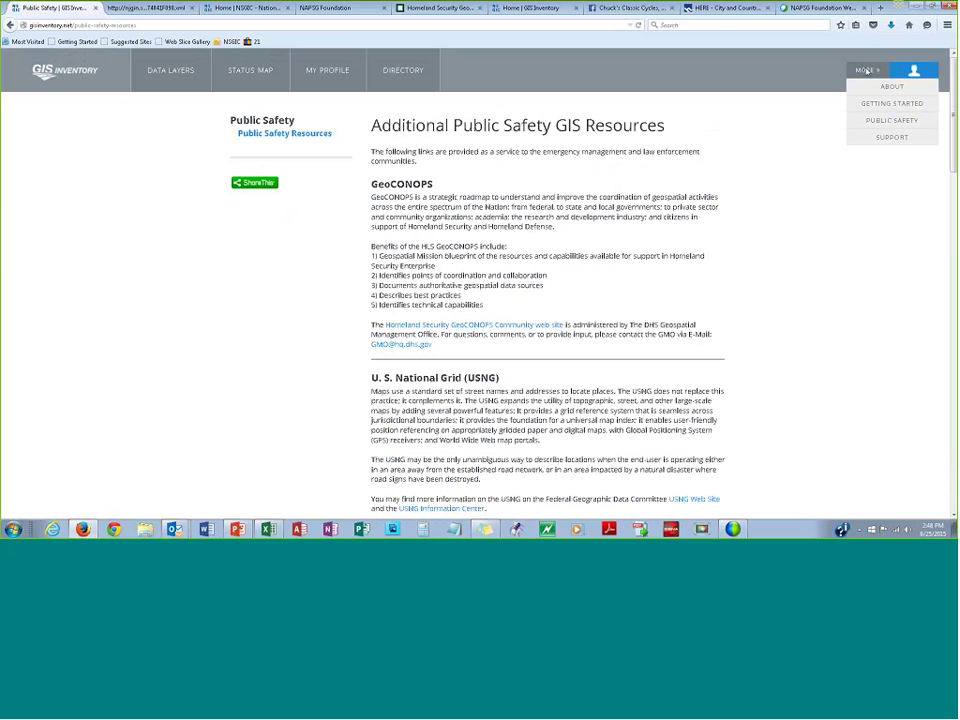
click(876, 140)
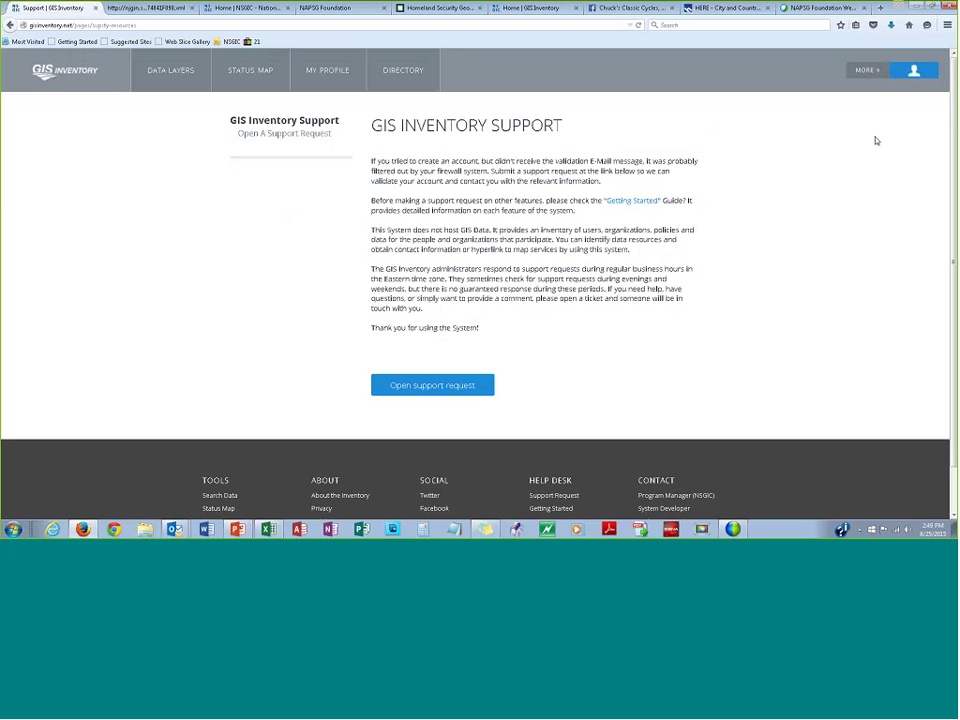
click(632, 202)
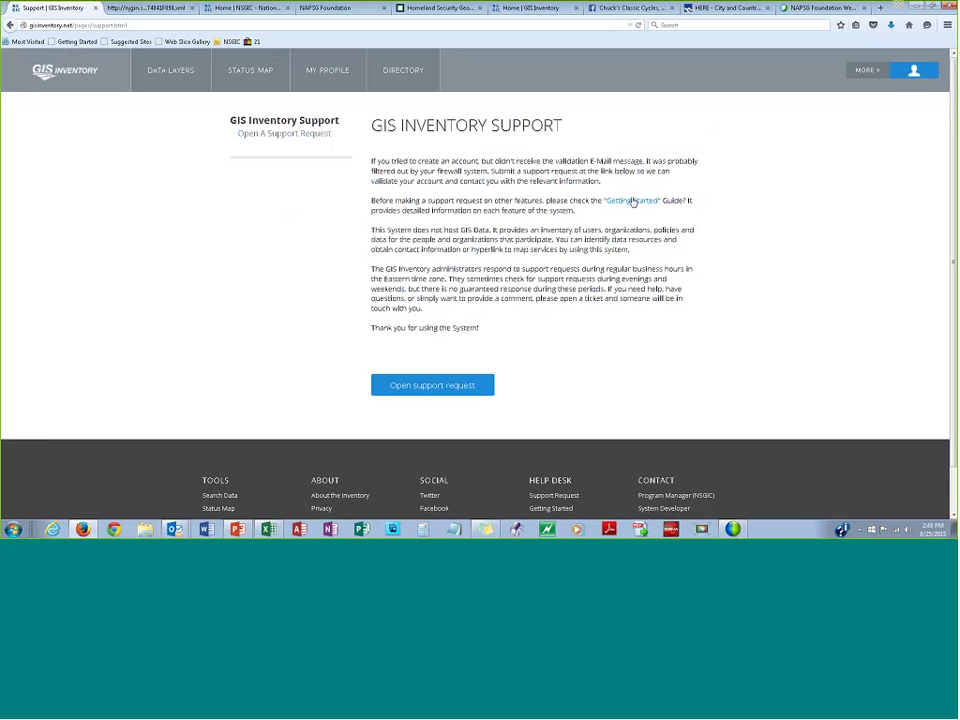
click(438, 388)
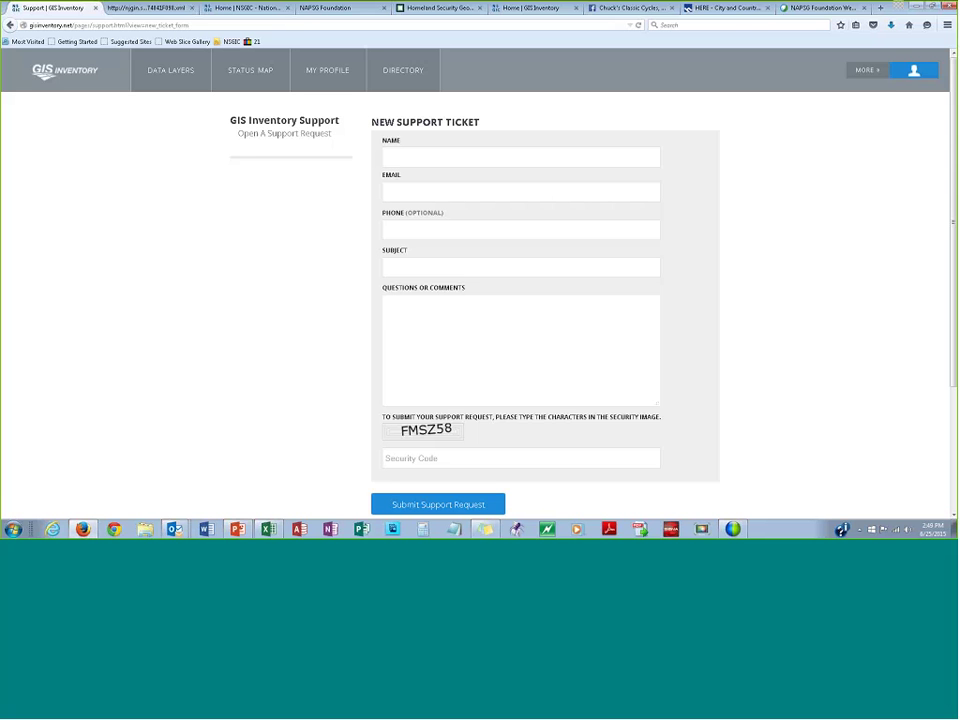
click(856, 70)
click(918, 9)
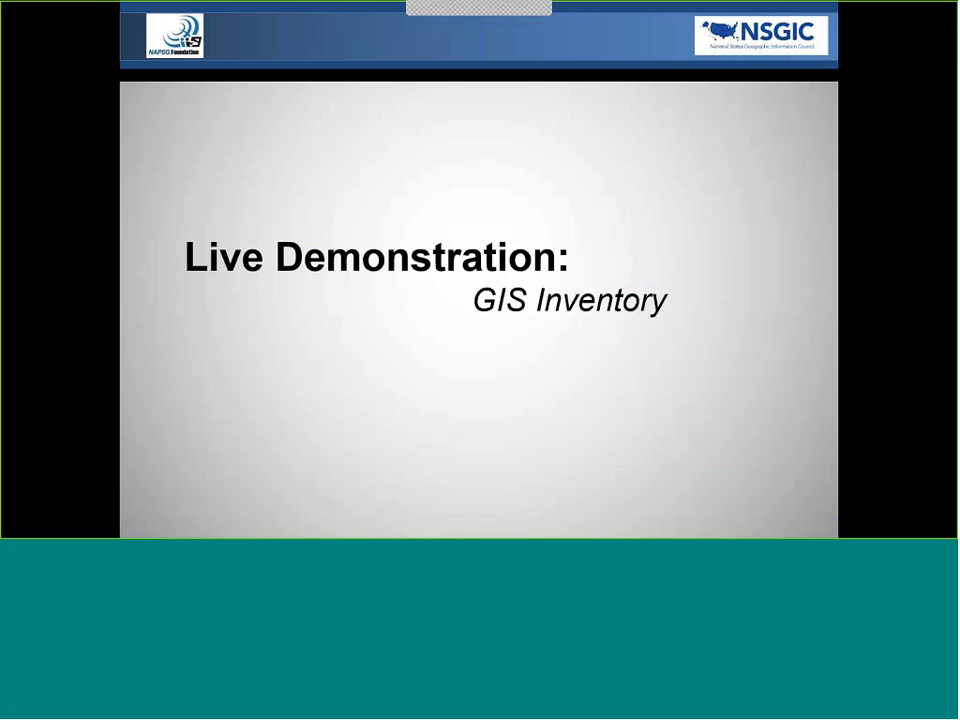
click(548, 393)
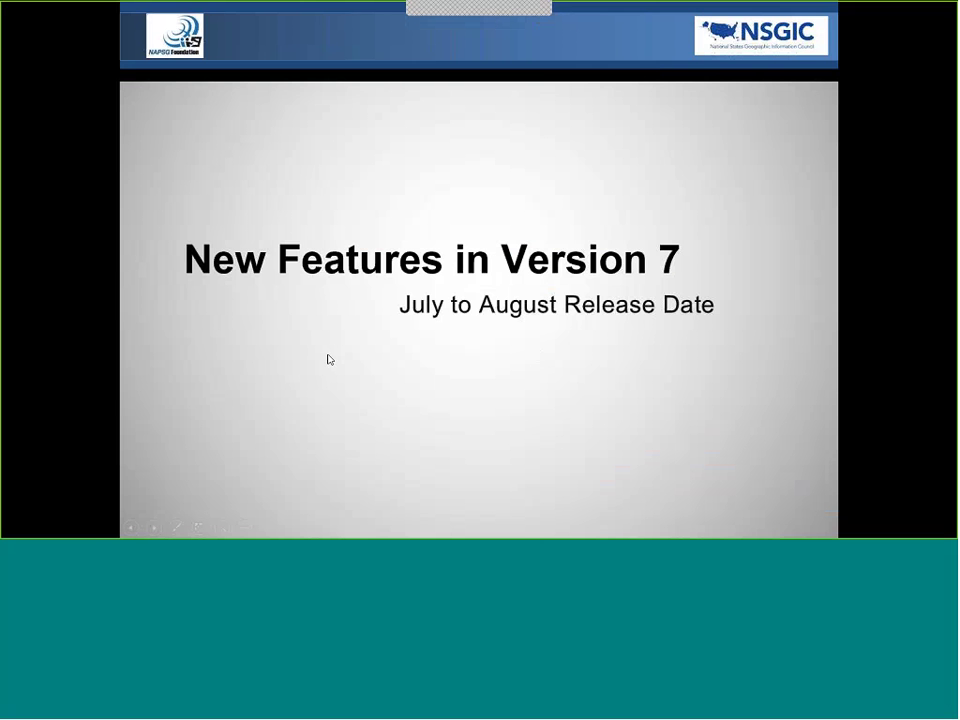
click(519, 322)
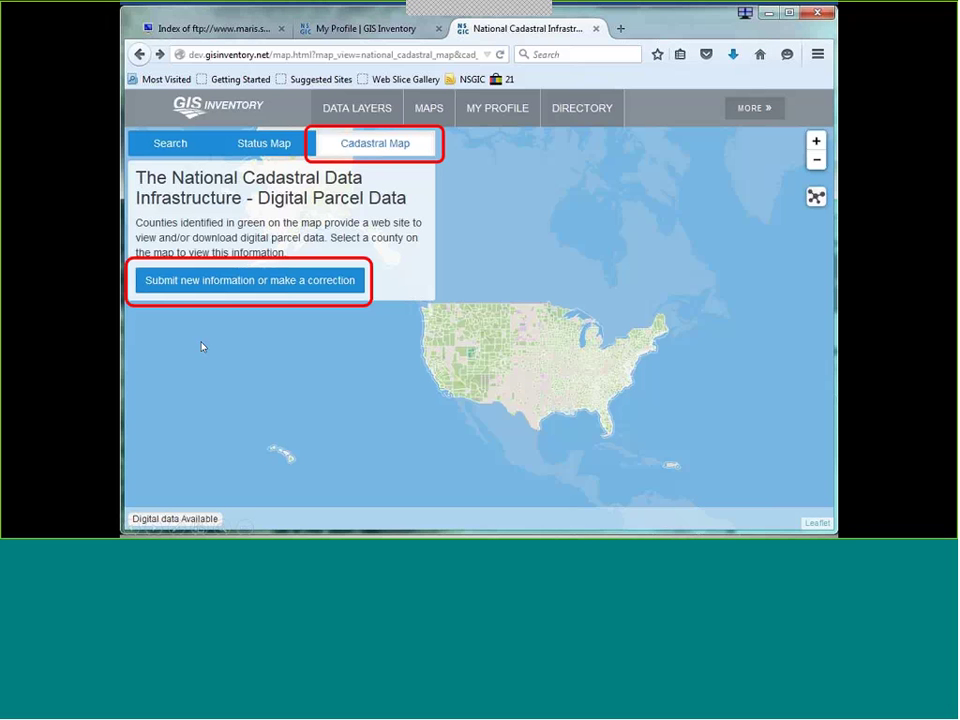